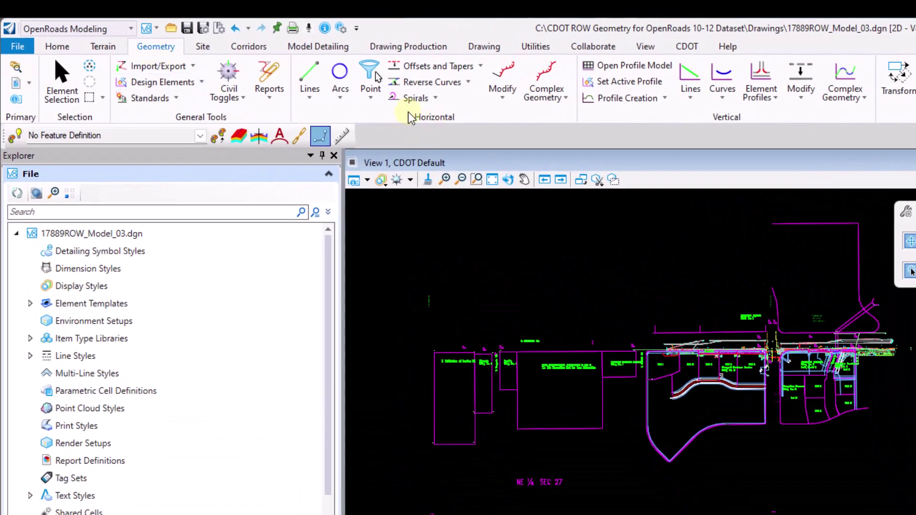
Launch the Points Filter tool from the Point dropdown and move its dialog up and left
left_click(371, 97)
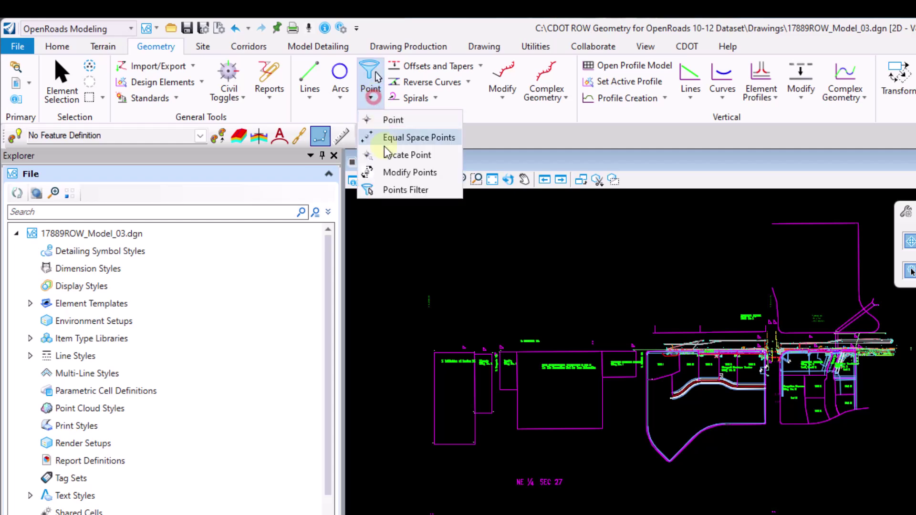
left_click(414, 190)
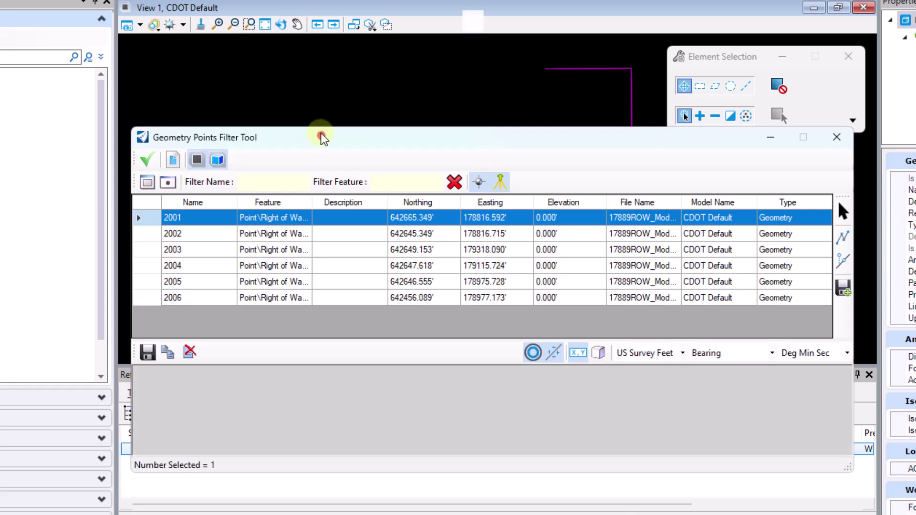
left_click_drag(321, 134, 314, 95)
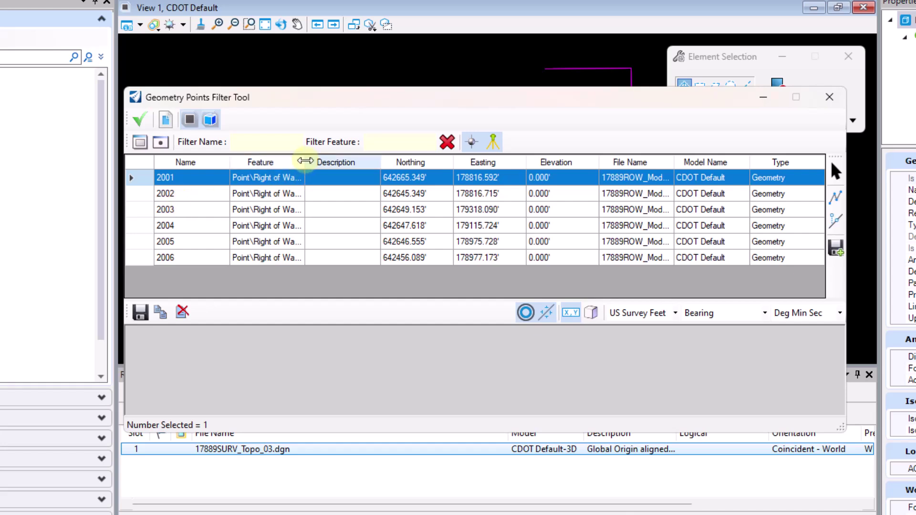
Widen the Feature column to show full Right of Way feature paths, then refresh the points list
left_click_drag(304, 160, 456, 161)
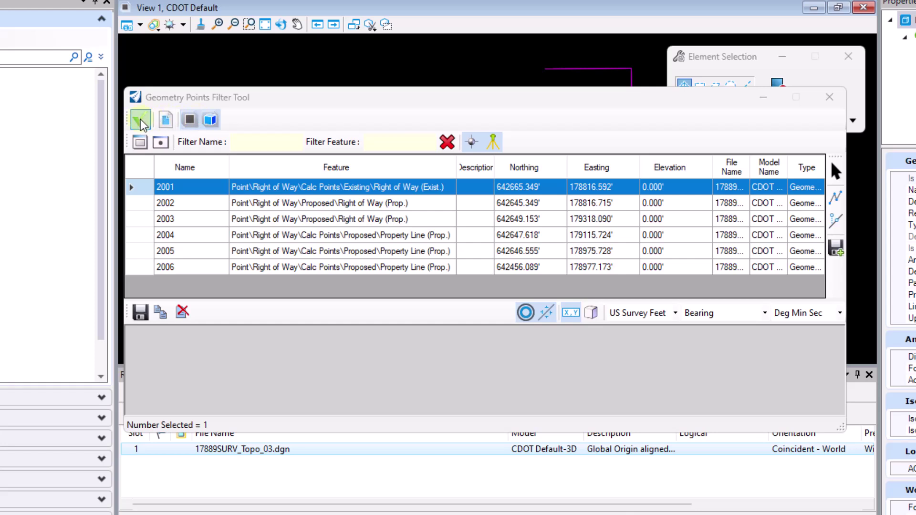
left_click(141, 122)
left_click(141, 122)
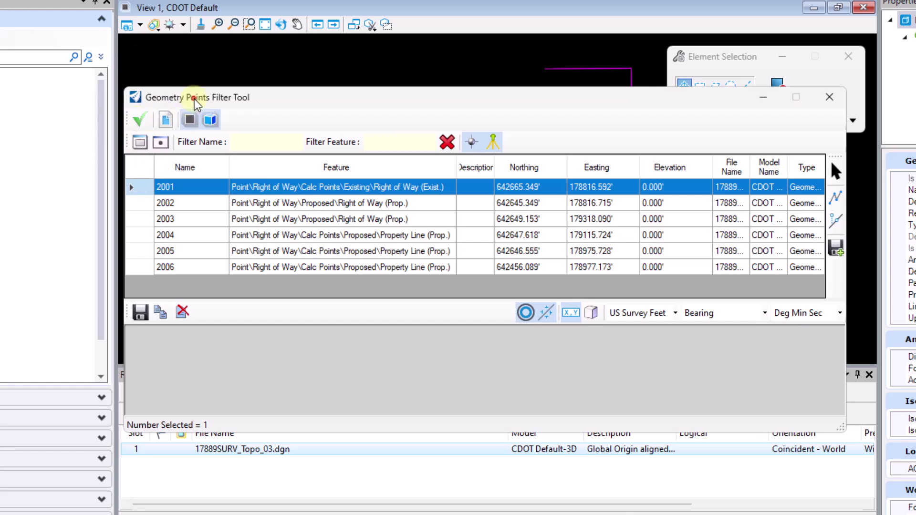
left_click(141, 123)
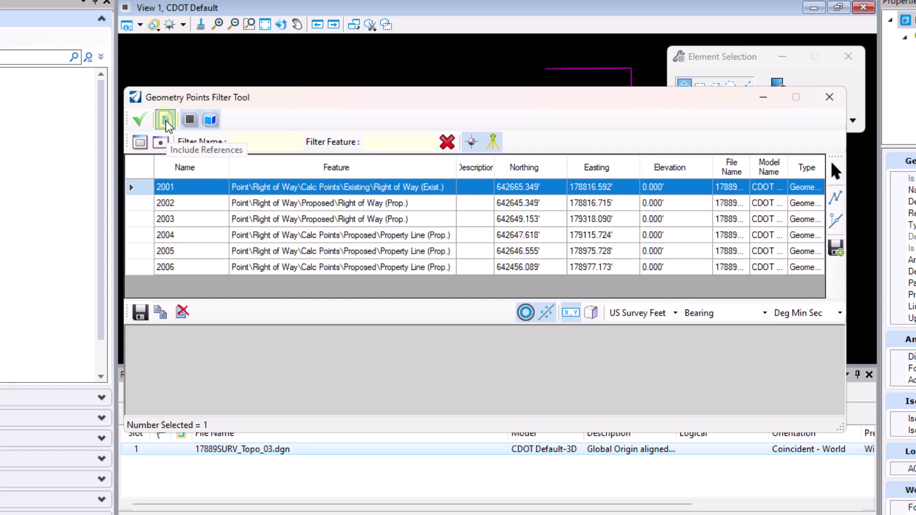
Select the reference 17889SURV_Topo_03.dgn and turn on Include References in the filter tool
left_click(392, 101)
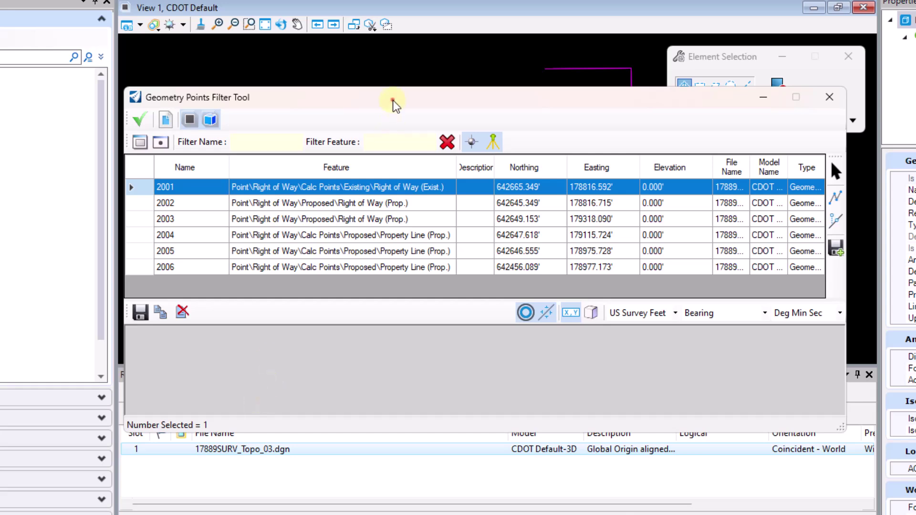
left_click_drag(392, 101, 739, 1)
left_click(268, 451)
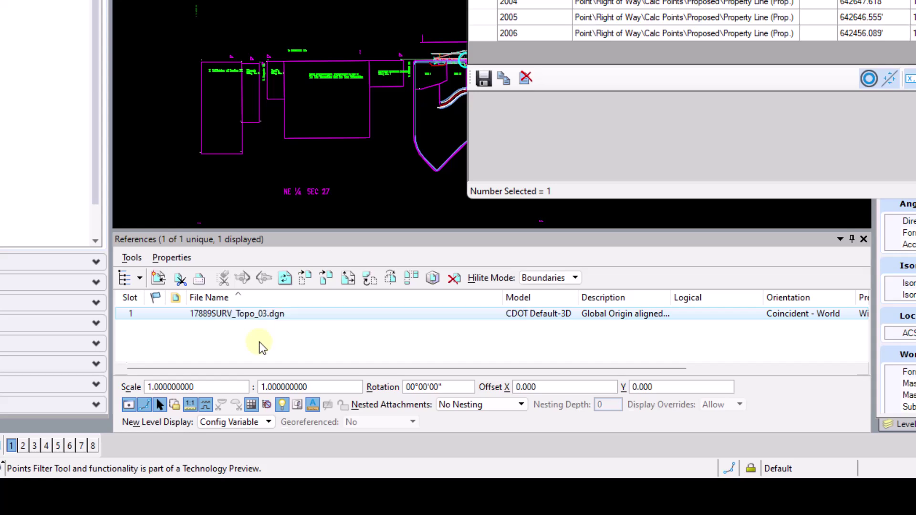
left_click_drag(738, 0, 422, 2)
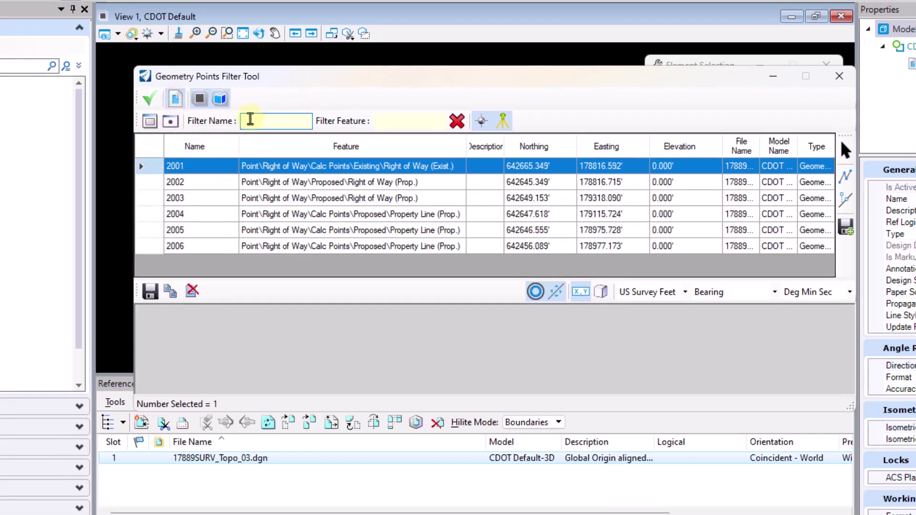
left_click(173, 99)
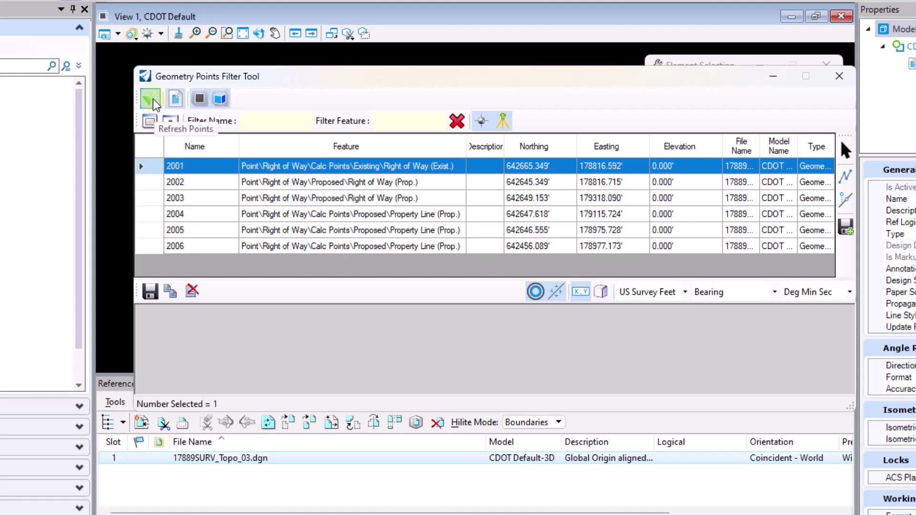
Refresh the list and scroll through the added Survey points such as 10775, then back up
left_click(154, 101)
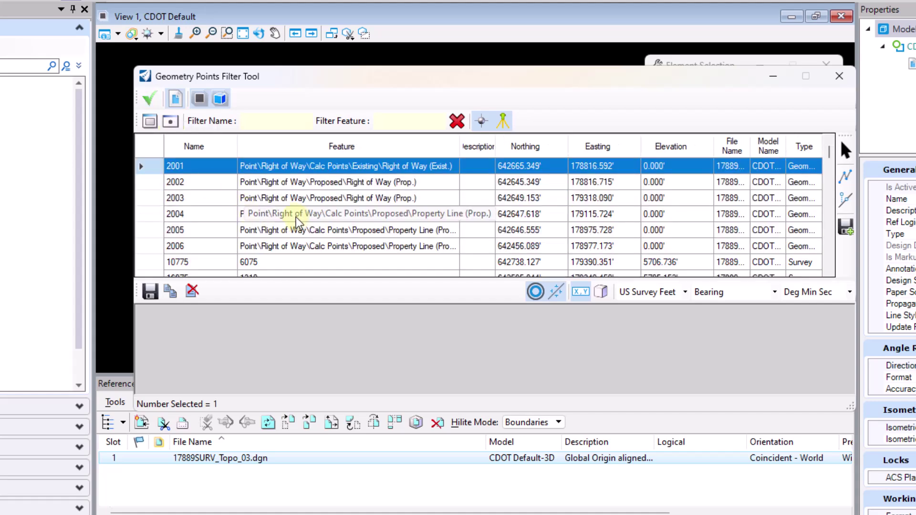
left_click(195, 169)
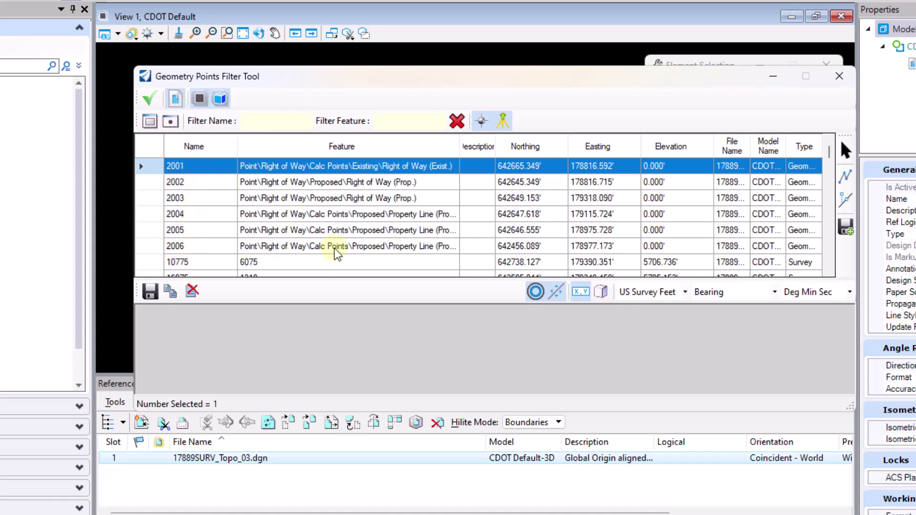
scroll(338, 252, "down", 1)
scroll(335, 251, "down", 10)
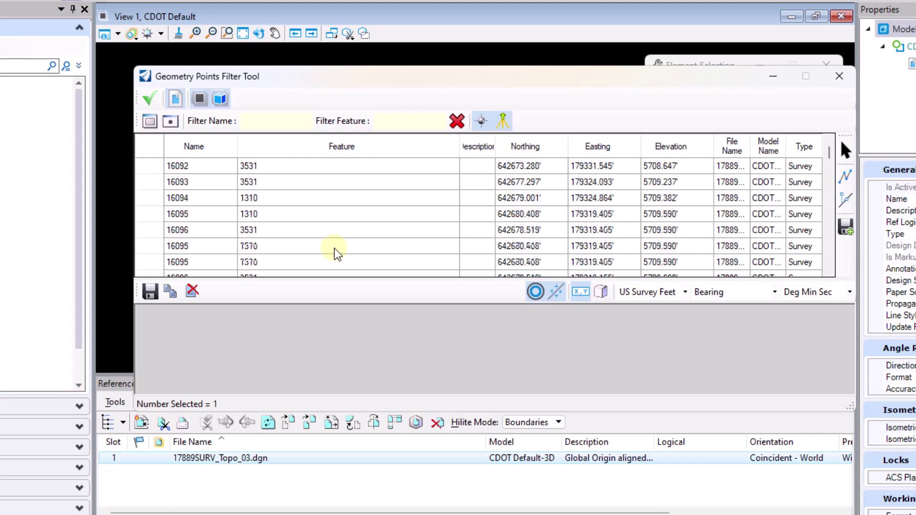
scroll(338, 253, "down", 2)
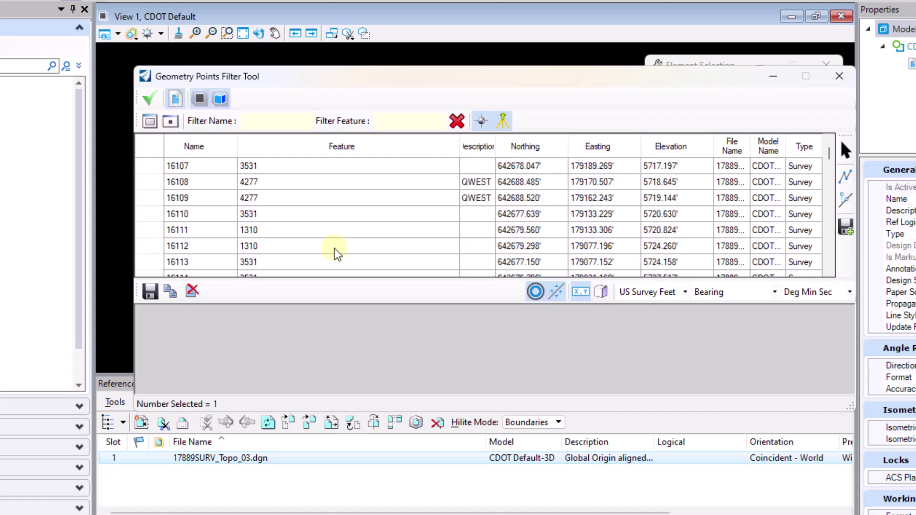
scroll(338, 253, "up", 15)
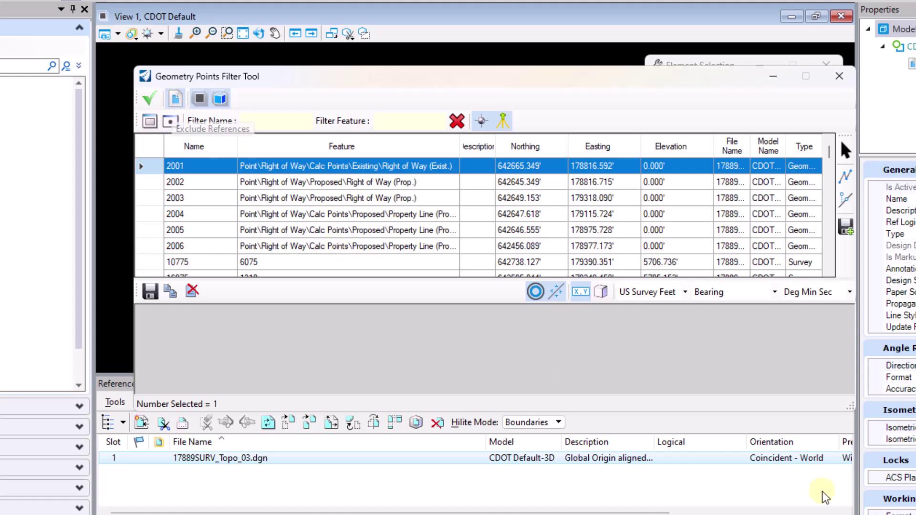
Switch off survey points, keep geometry points on, and refresh so only 2001–2006 remain
left_click(199, 98)
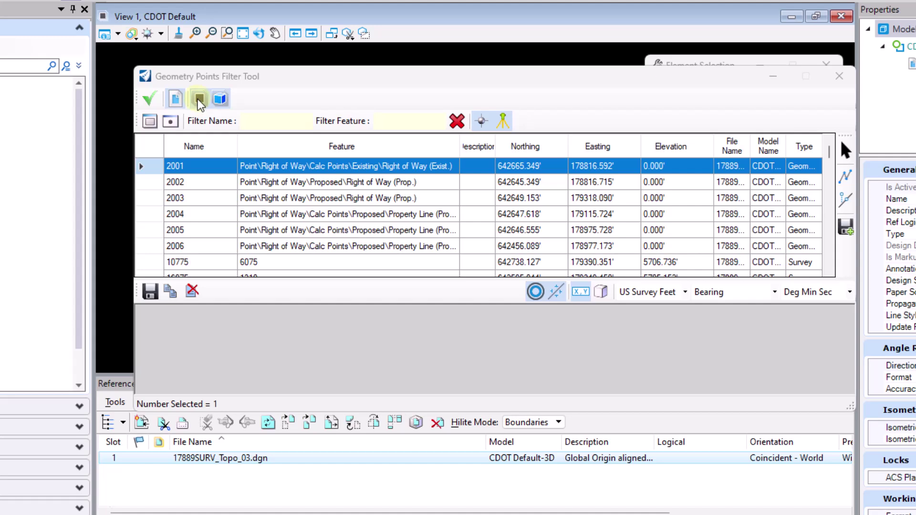
left_click(221, 99)
left_click(200, 98)
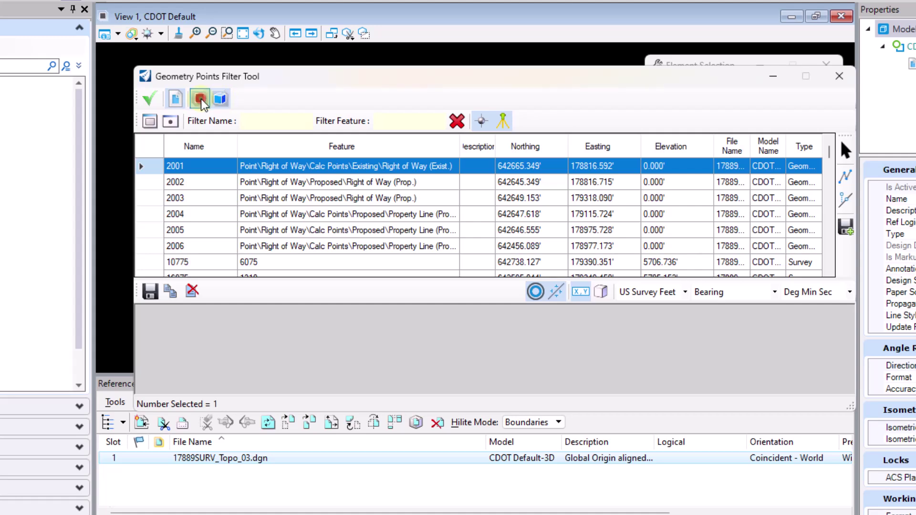
left_click(200, 99)
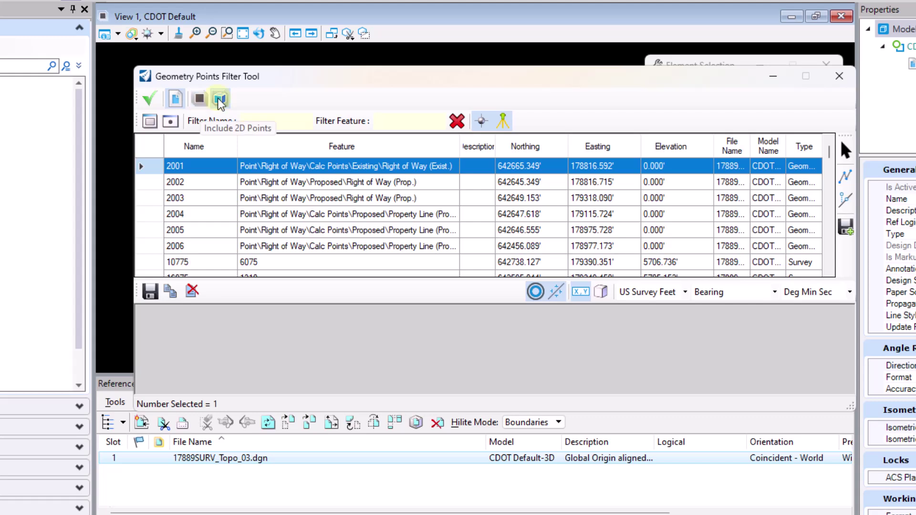
left_click(149, 99)
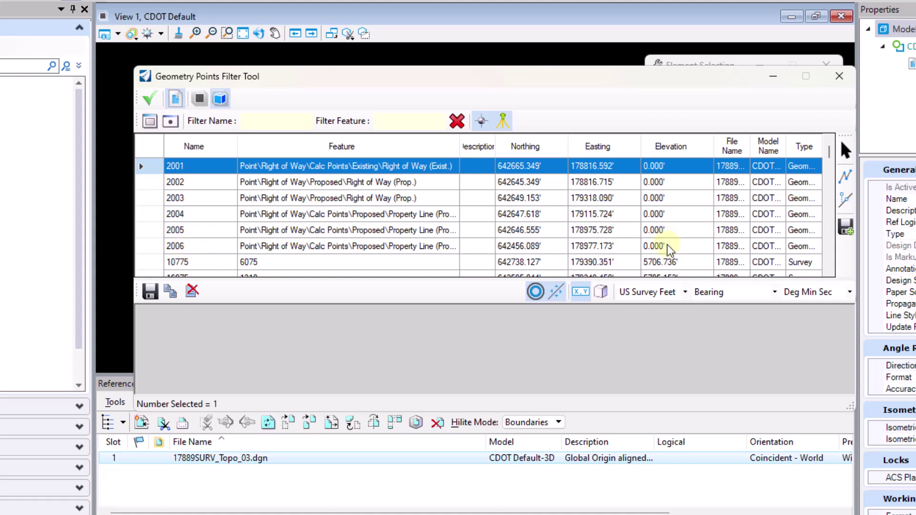
left_click(151, 99)
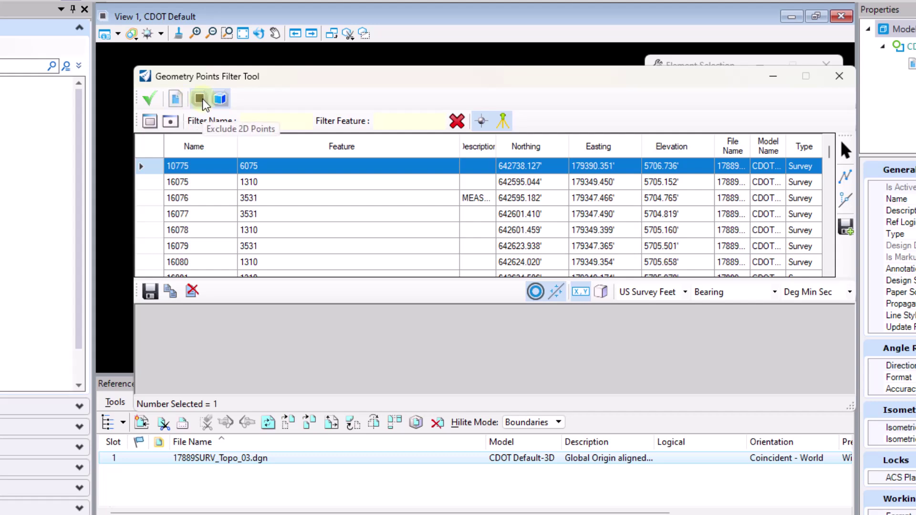
left_click(151, 100)
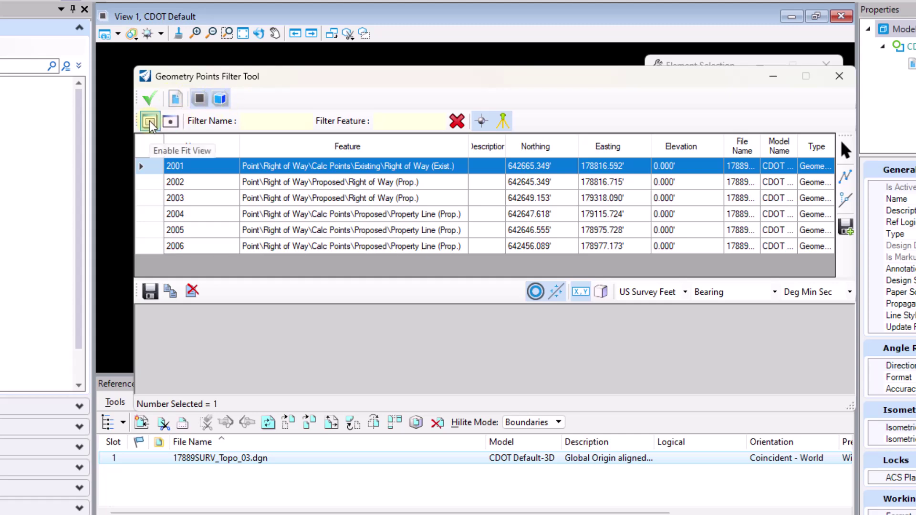
Turn on zoom-to-point and step the view through geometry points 2002 to 2006
left_click_drag(301, 76, 634, 237)
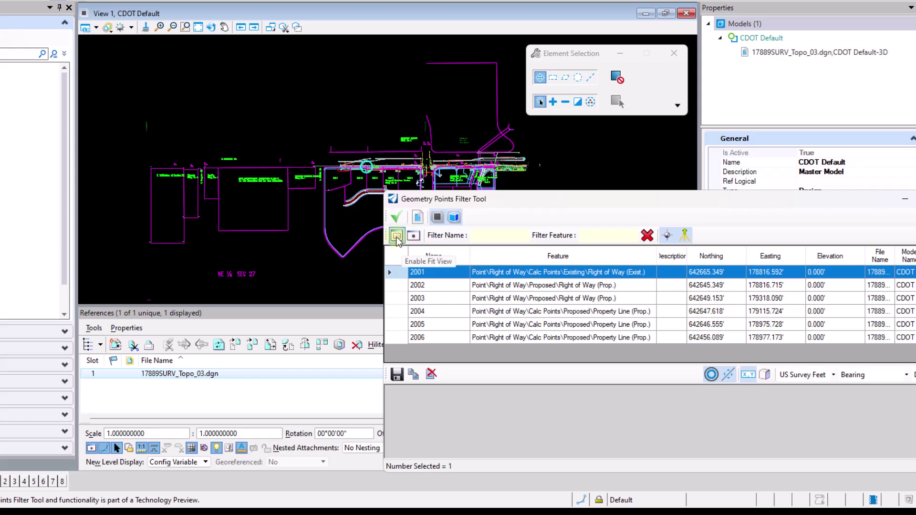
left_click(396, 236)
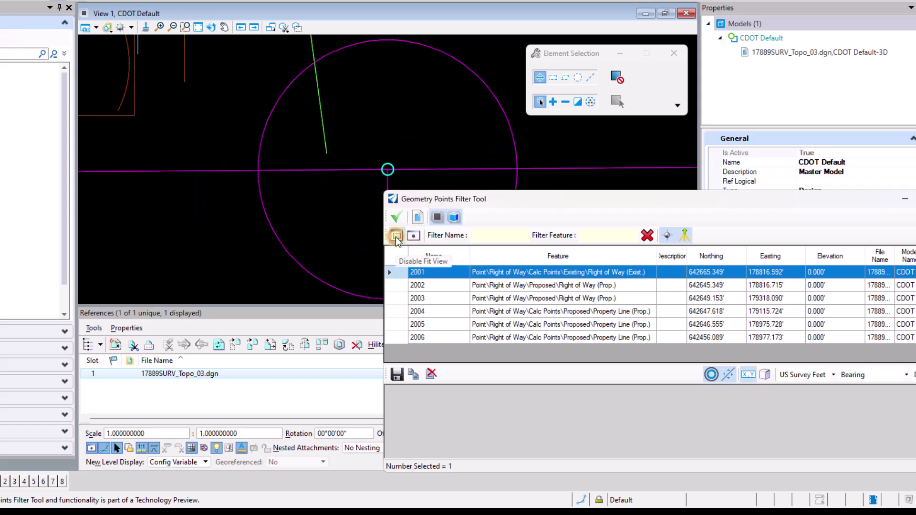
left_click(398, 285)
left_click(398, 298)
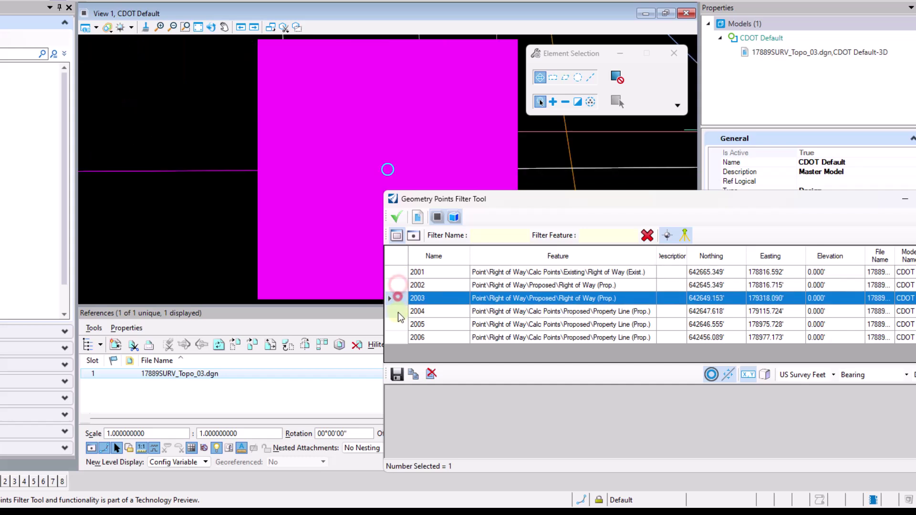
left_click(398, 312)
left_click(398, 324)
left_click(396, 338)
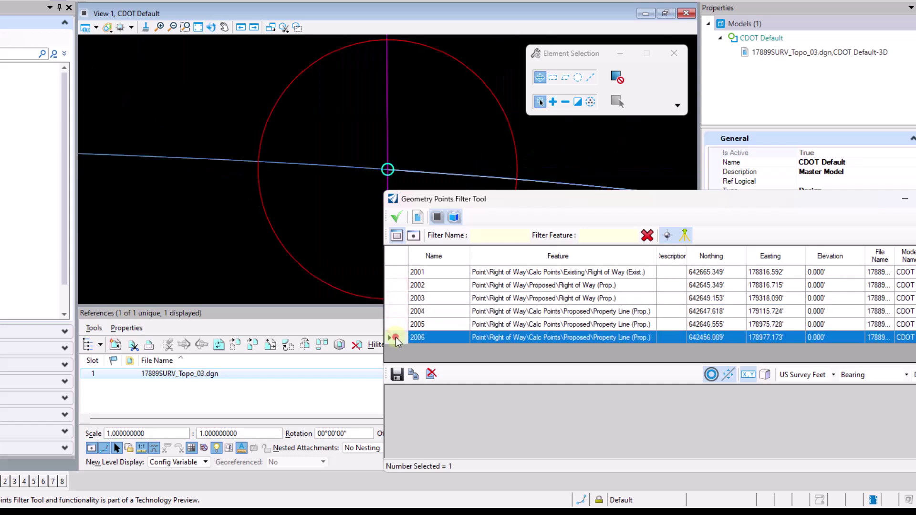
Enable Center View and recentre the drawing on points 2001 through 2006 in turn
left_click(413, 235)
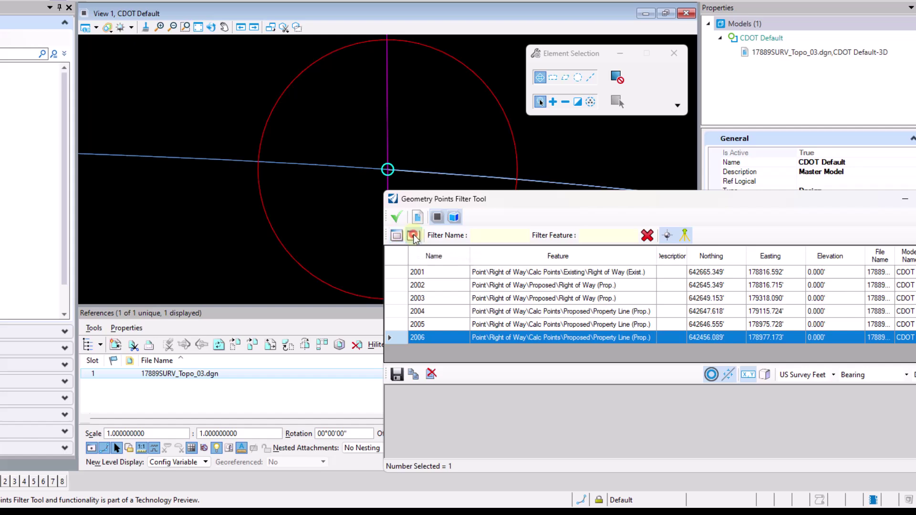
scroll(298, 151, "down", 6)
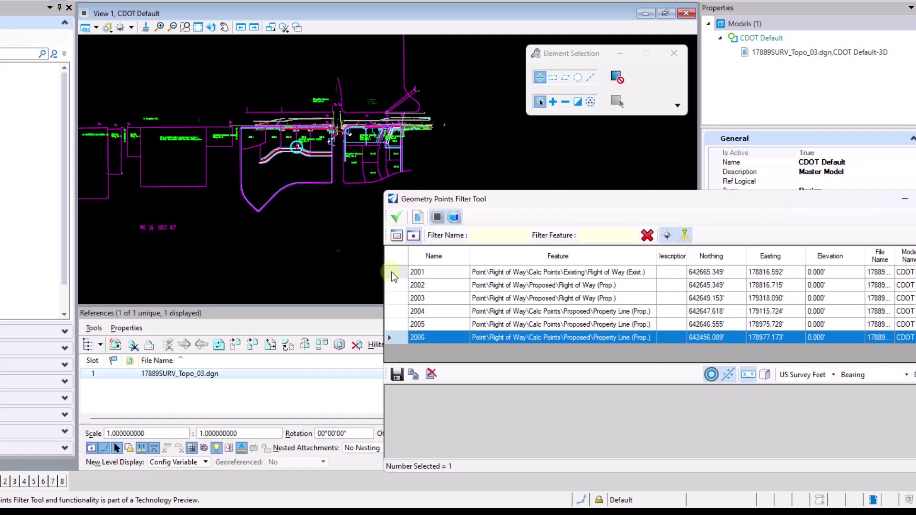
left_click(394, 272)
left_click(399, 285)
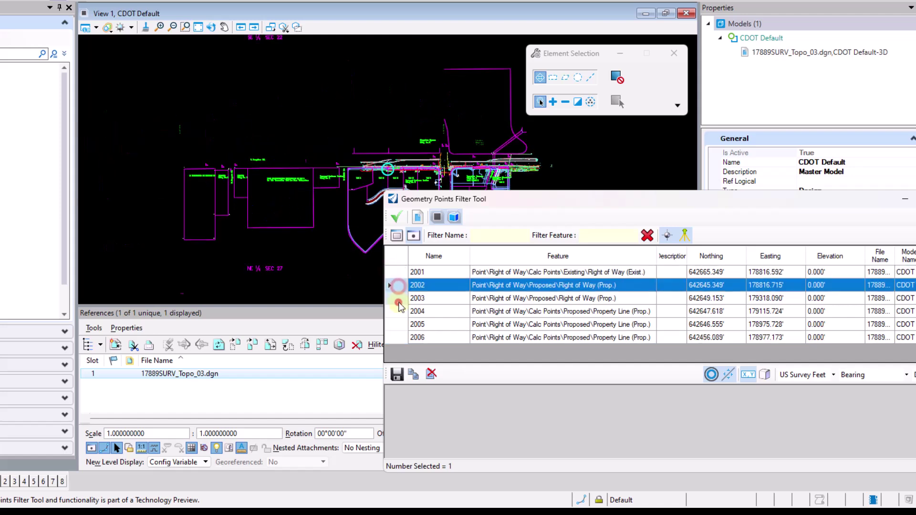
left_click(399, 298)
left_click(398, 311)
left_click(400, 325)
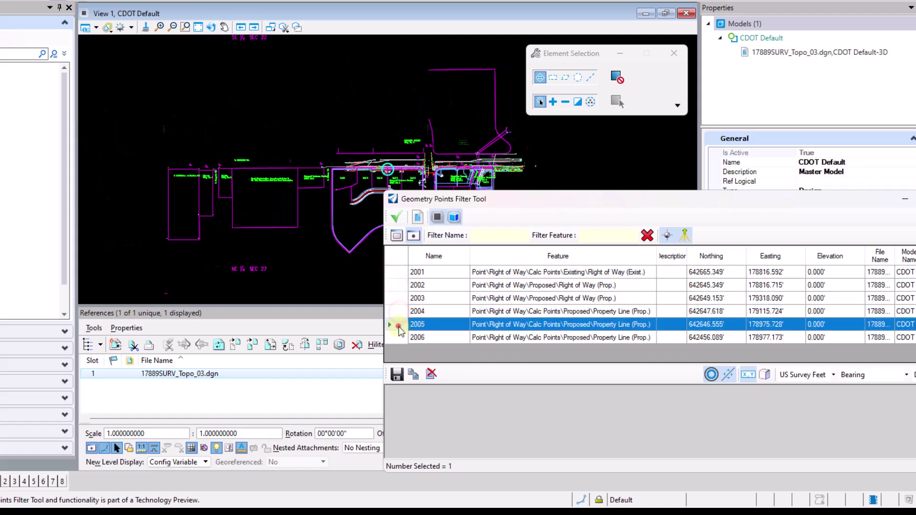
left_click(399, 338)
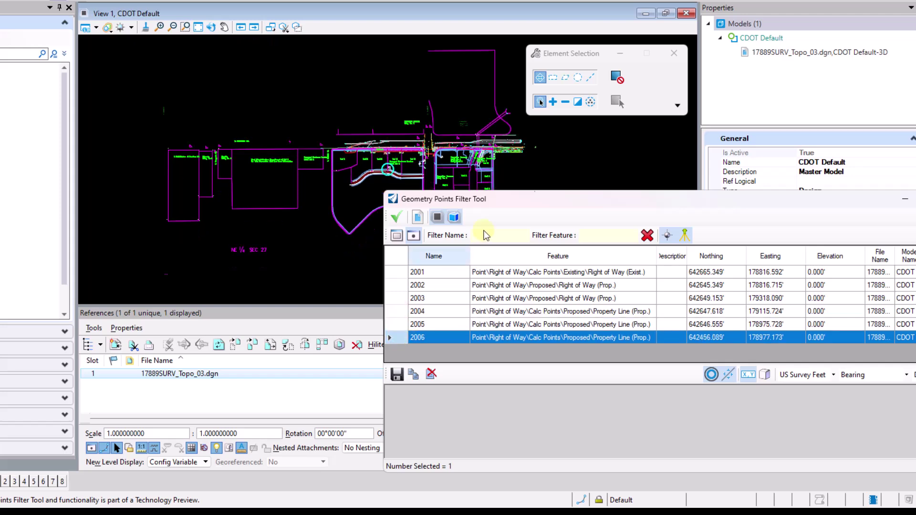
Move the points window left and centre the view on points 2001 through 2004
left_click_drag(540, 203, 257, 208)
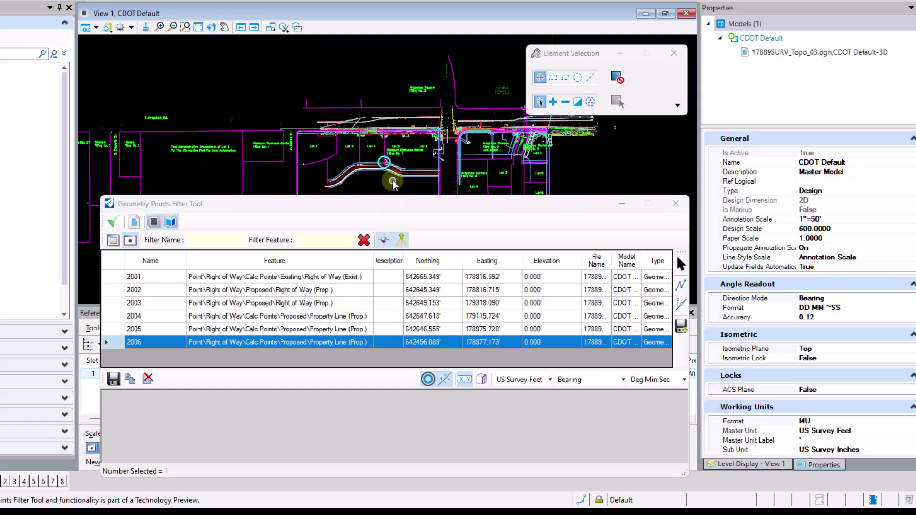
left_click(115, 277)
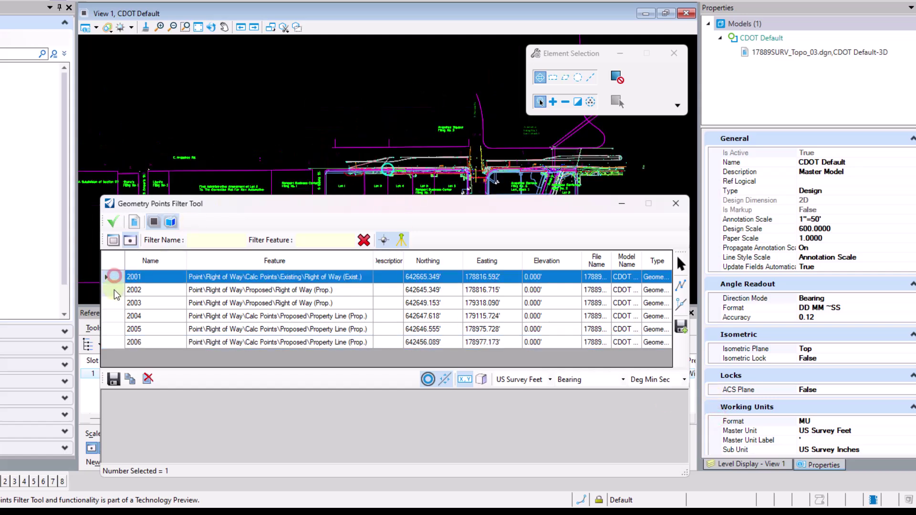
left_click(115, 290)
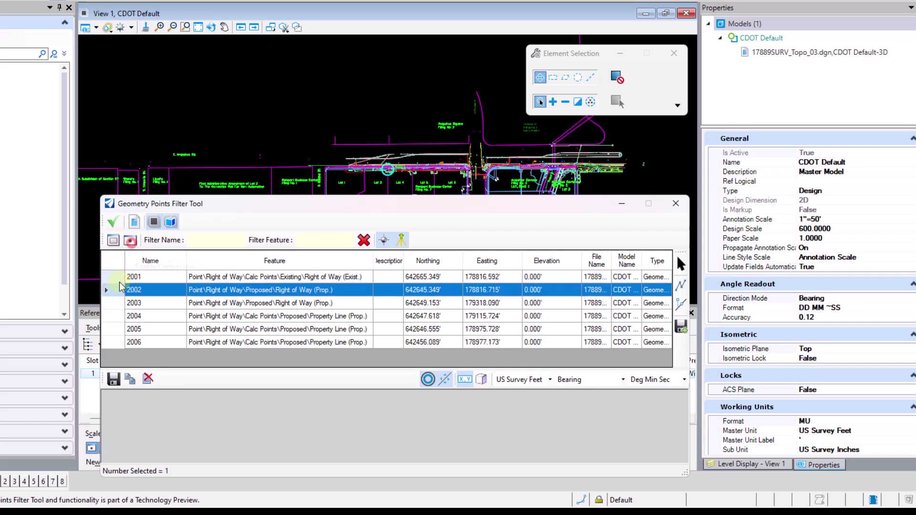
left_click(110, 303)
left_click(111, 316)
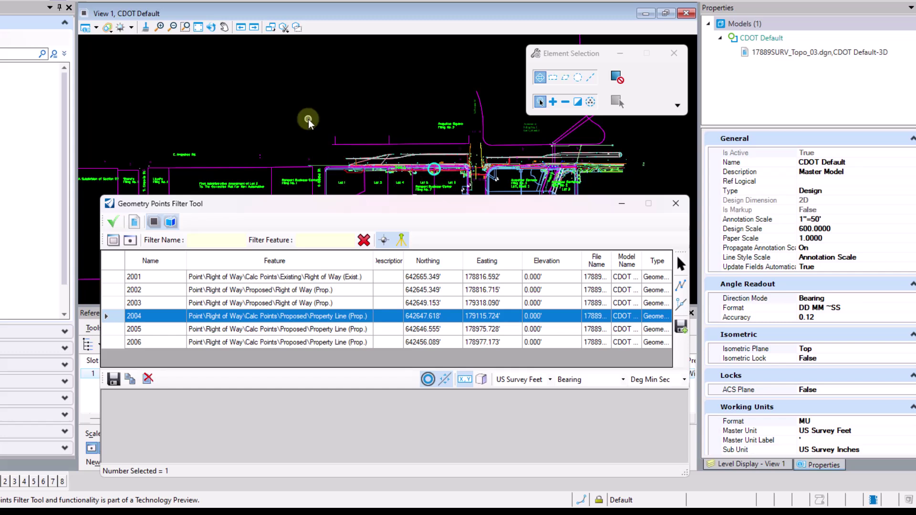
scroll(306, 109, "down", 1)
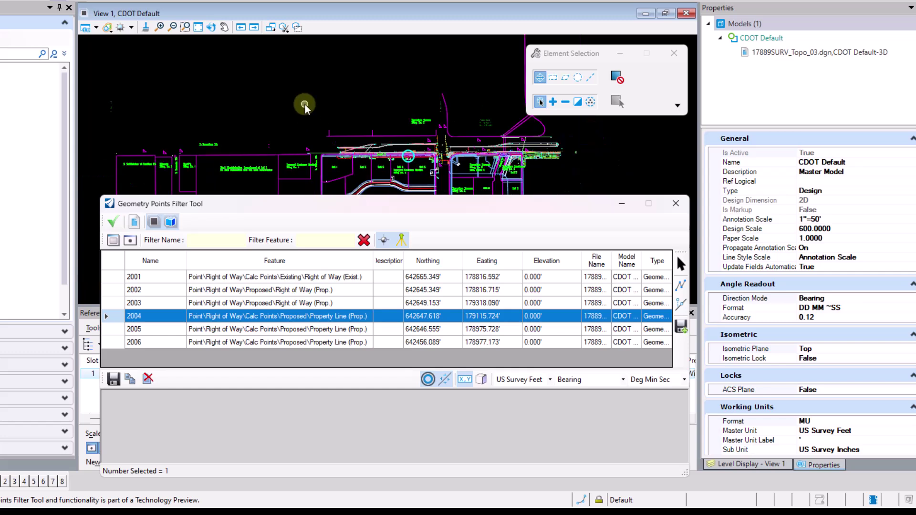
Hide the locator circle, pick points 2002–2004, then show the locator again
left_click(428, 380)
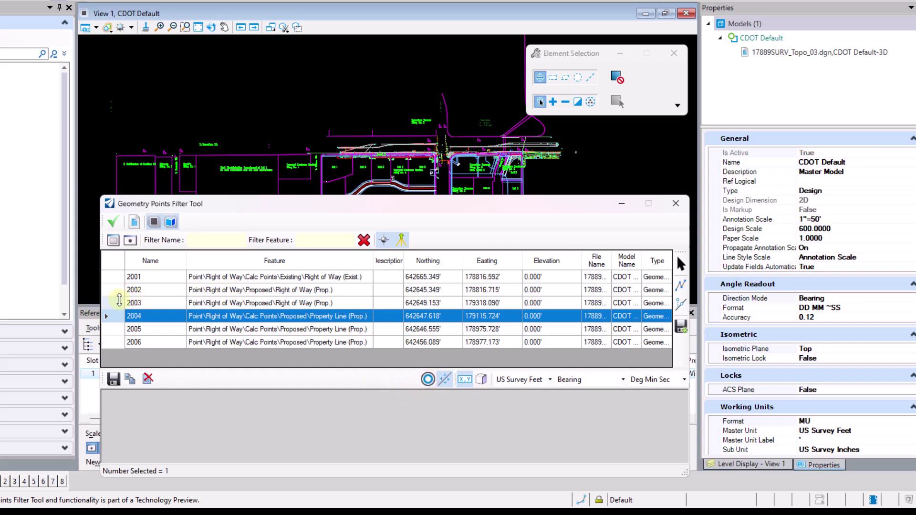
left_click(112, 289)
left_click(114, 303)
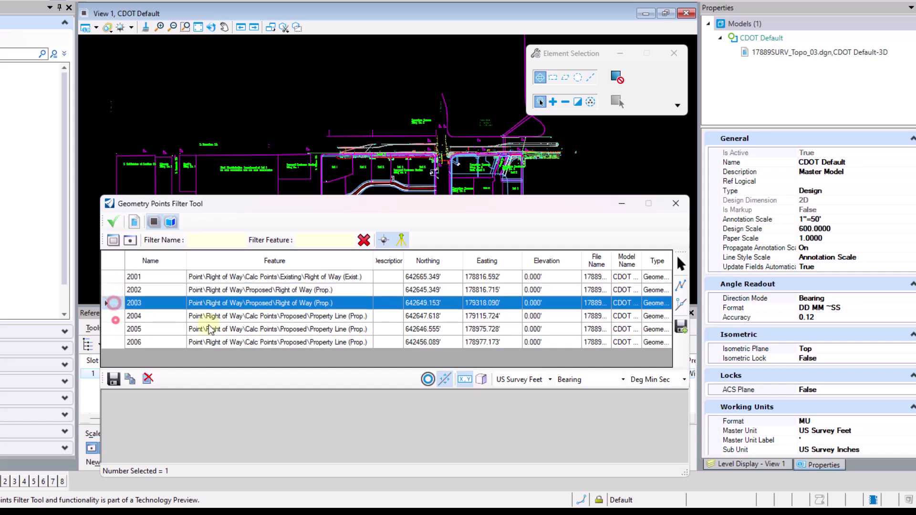
left_click(109, 316)
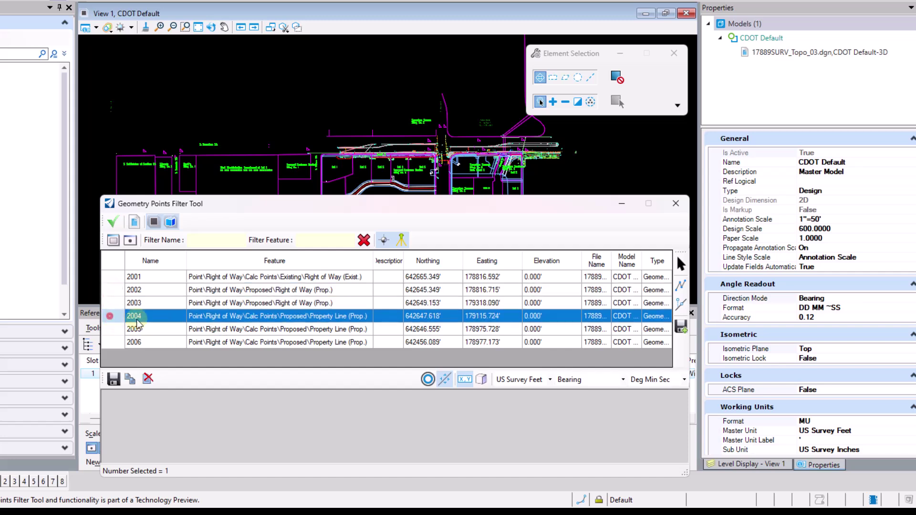
left_click(429, 380)
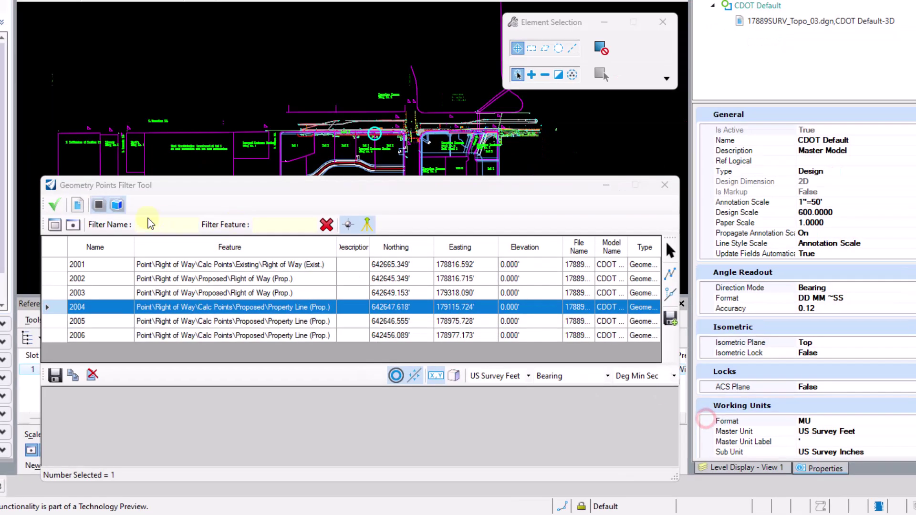
Filter the list by feature, typing 'Prope' to keep only property points
left_click(202, 240)
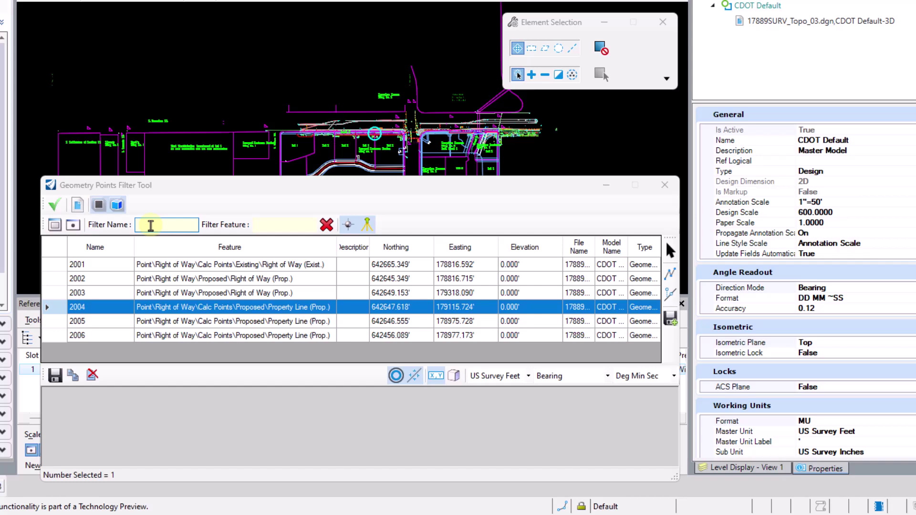
left_click(276, 225)
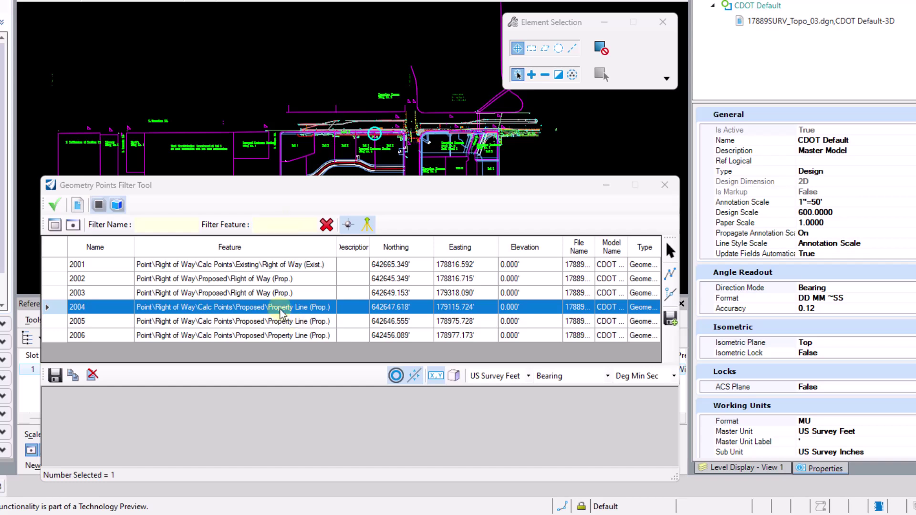
left_click(277, 226)
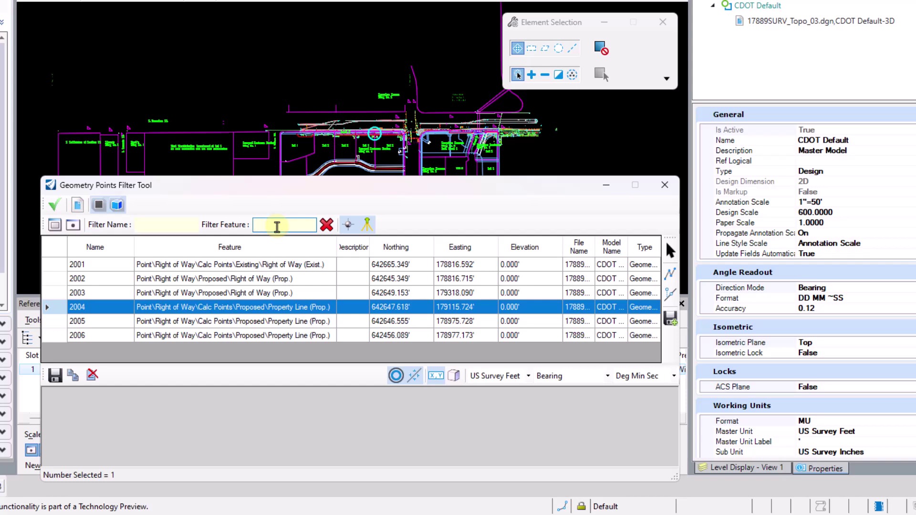
type("Prop")
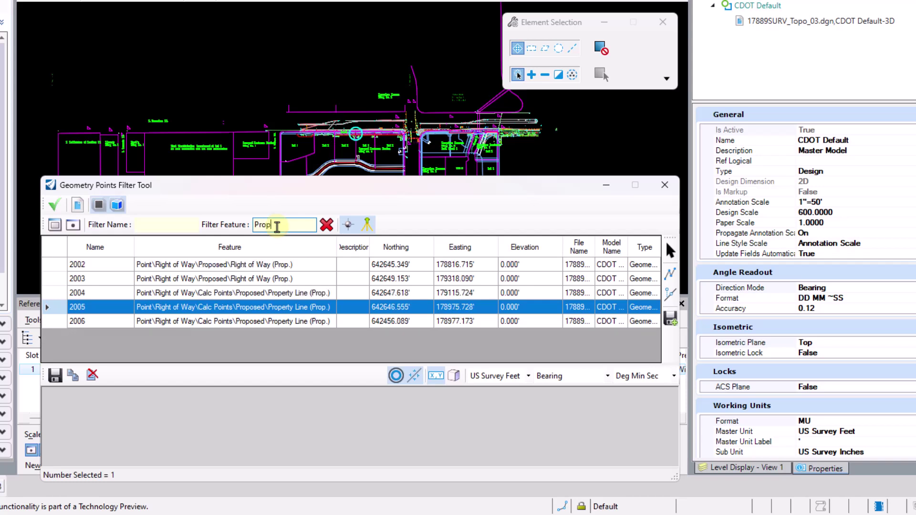
type("erty")
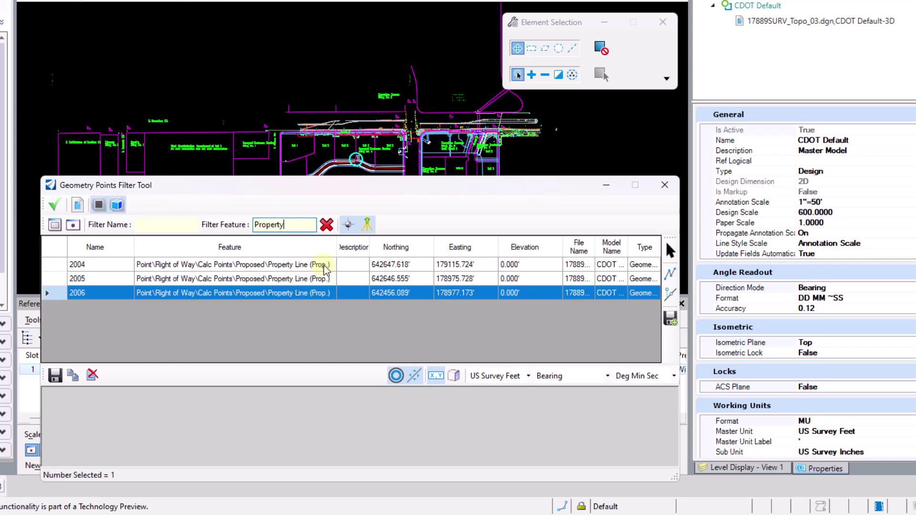
Clear the Property filter, hide then show geometry points, and move the window higher
left_click(327, 225)
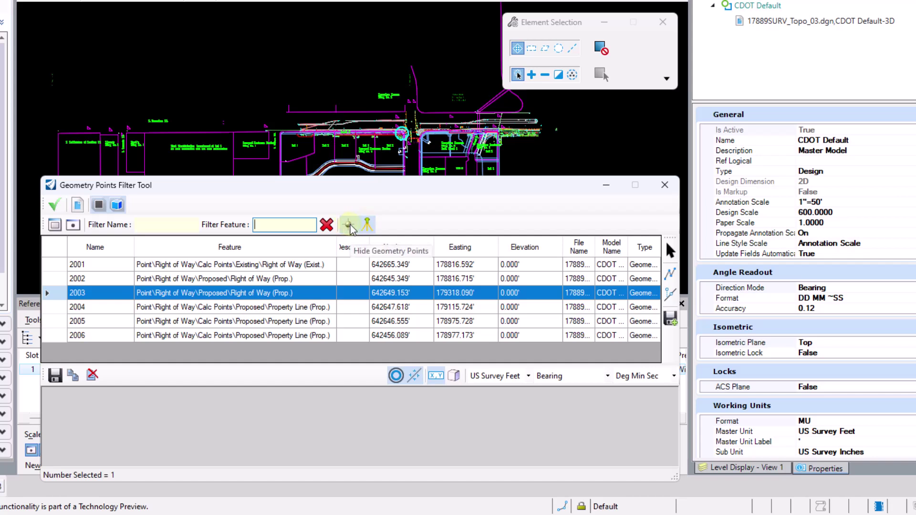
left_click(349, 225)
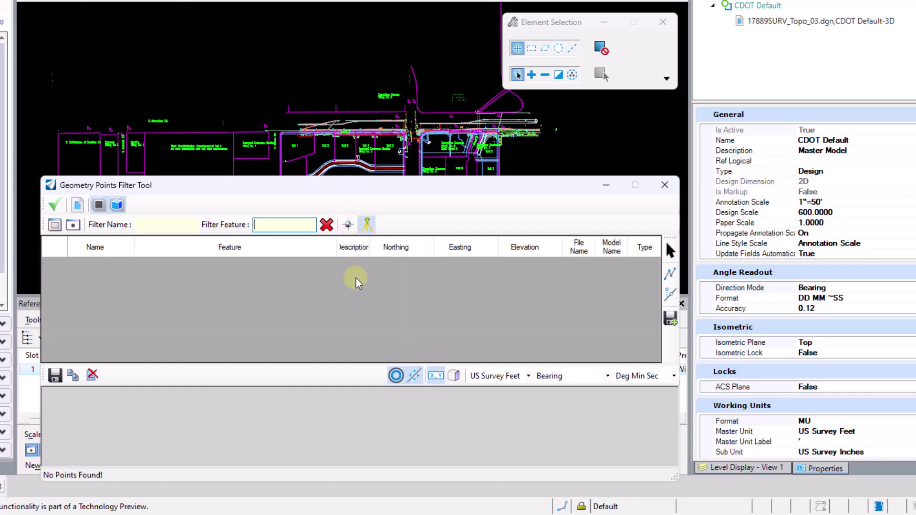
left_click(349, 226)
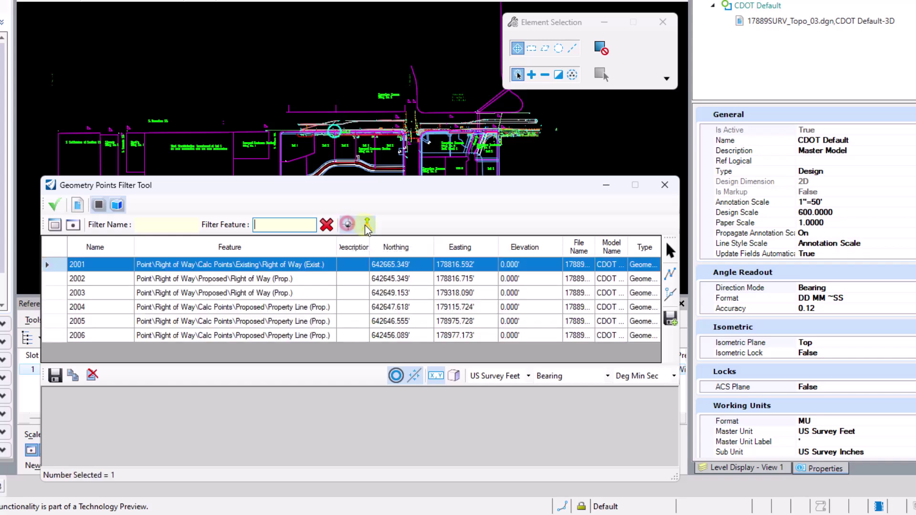
left_click(366, 226)
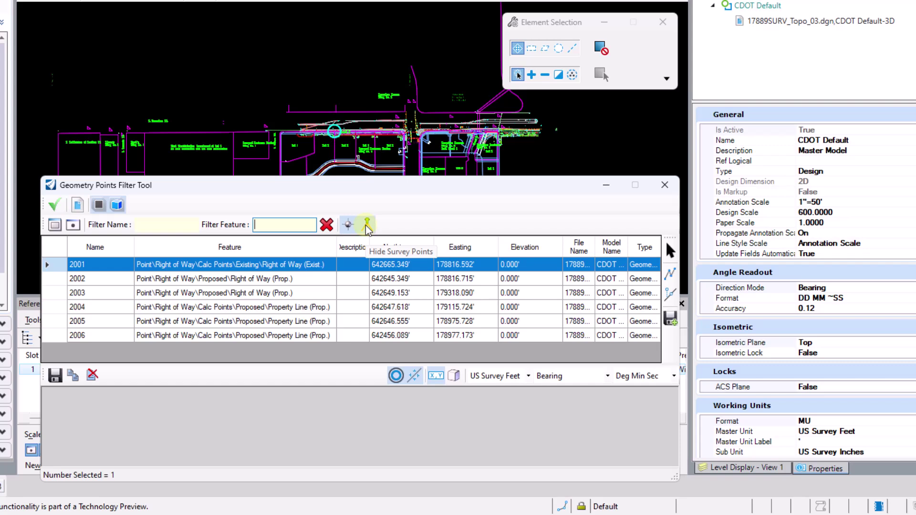
left_click_drag(361, 182, 358, 58)
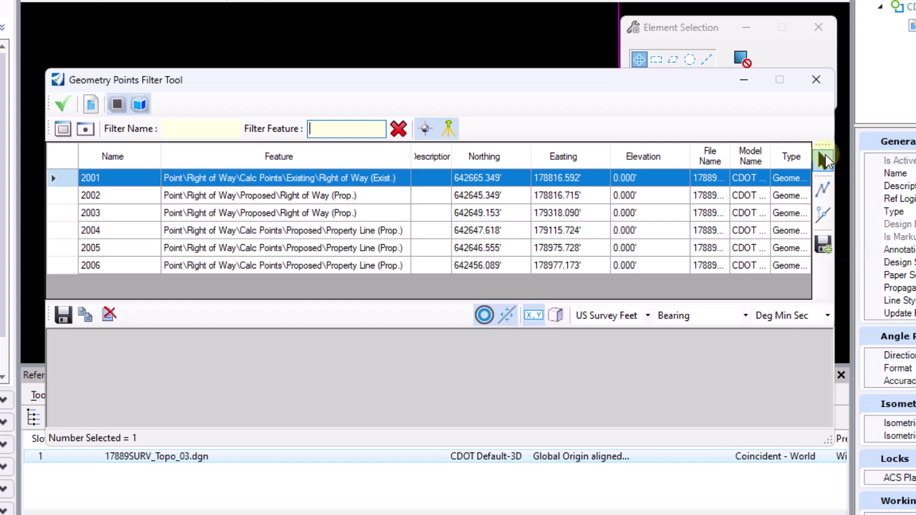
Select rows 2004 through 2006 and create a selection set of those three points
left_click(823, 160)
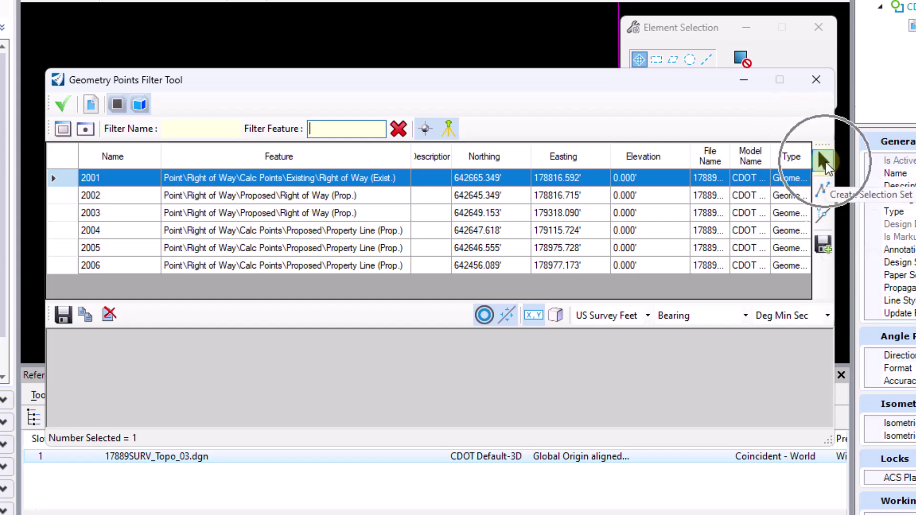
left_click_drag(242, 82, 239, 284)
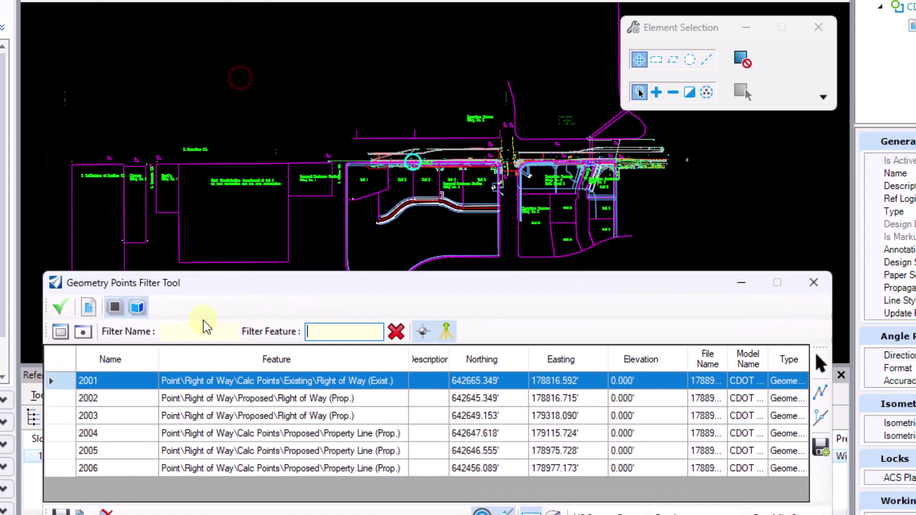
left_click(64, 432)
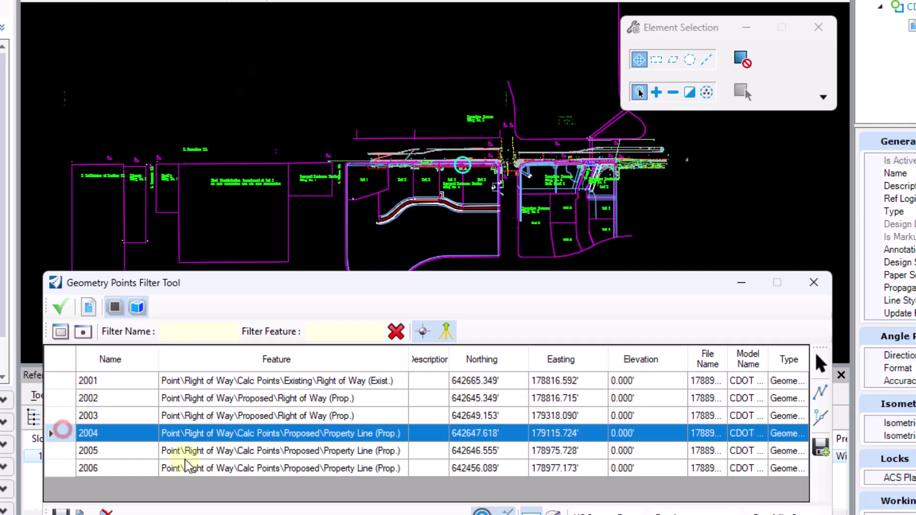
left_click(56, 468, "shift")
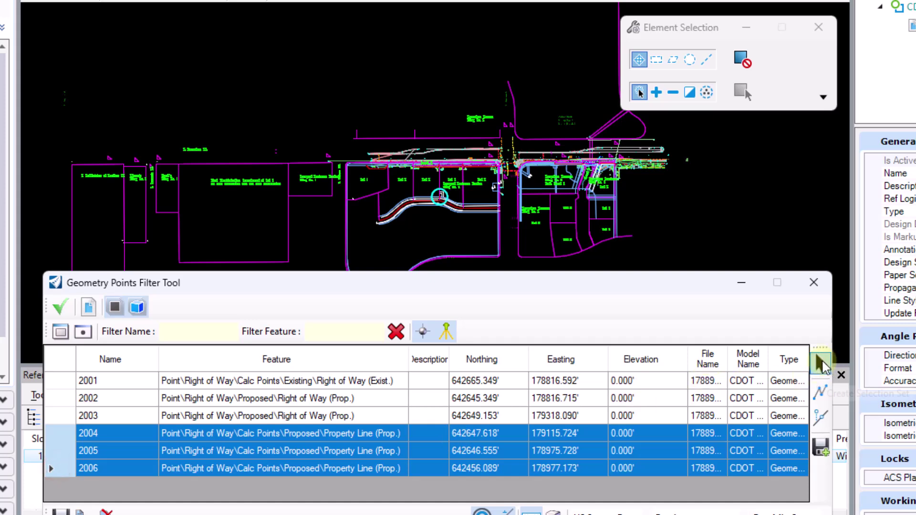
left_click(821, 363)
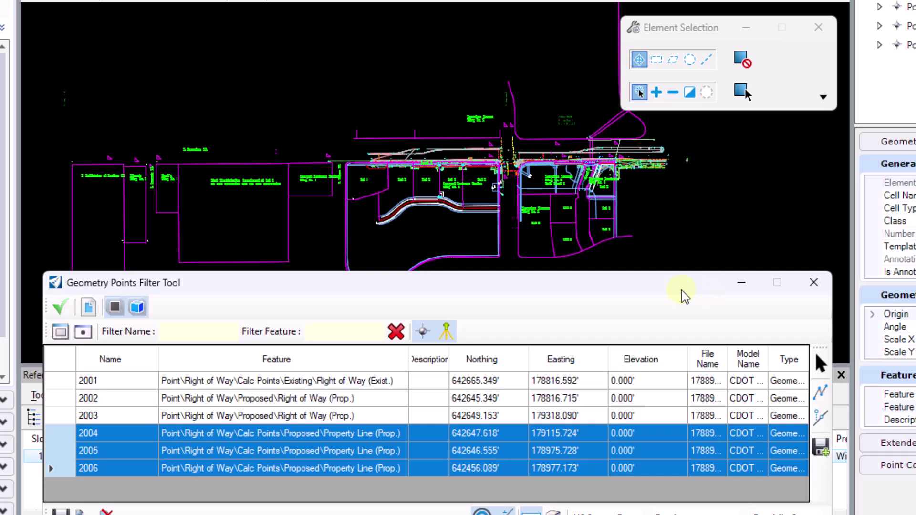
left_click_drag(668, 285, 668, 265)
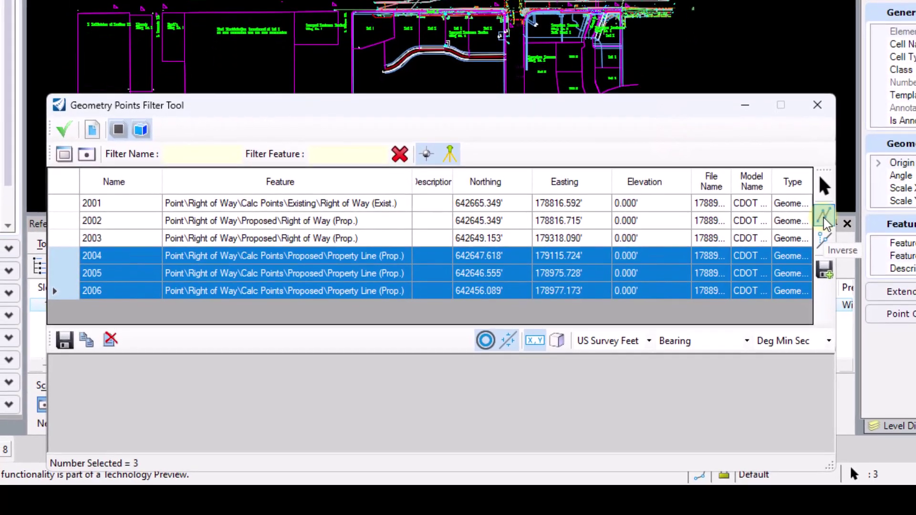
Compute the inverse from 2004 to 2005: 140.000' at S89°33'54.90"W
left_click(60, 256)
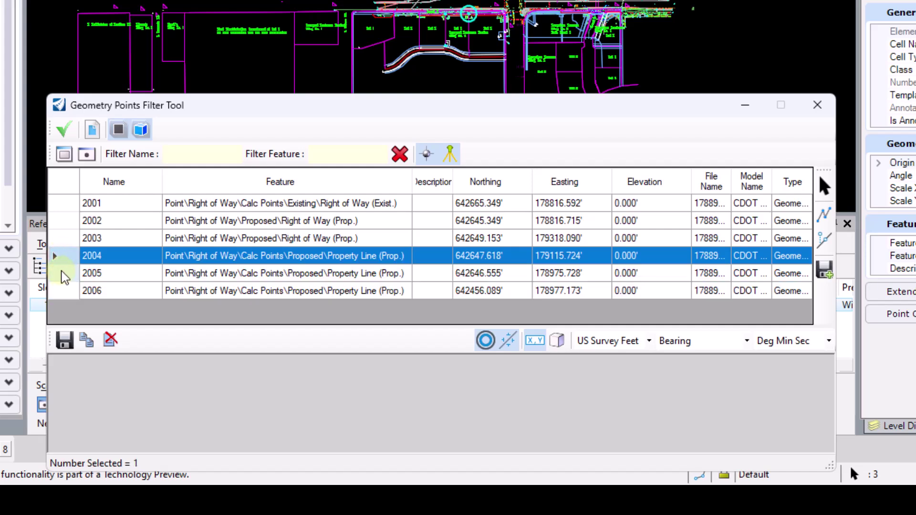
left_click(61, 273, "ctrl")
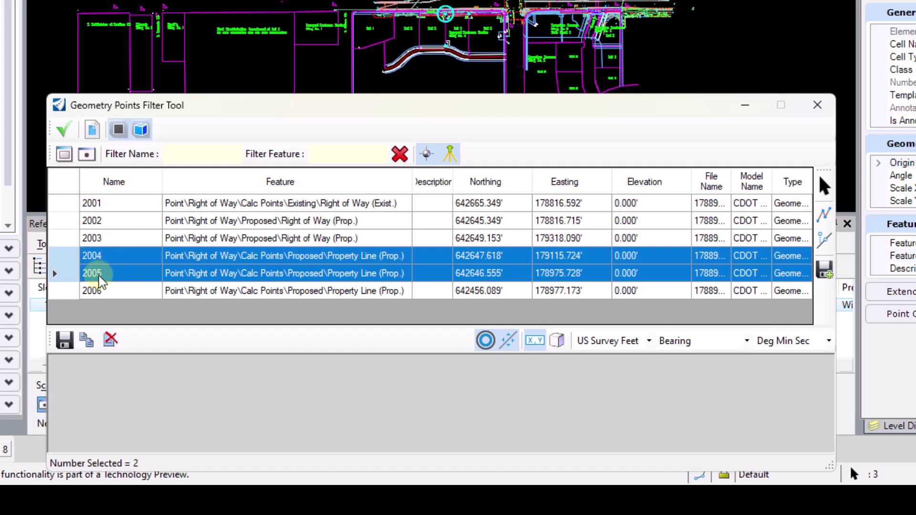
left_click(825, 217)
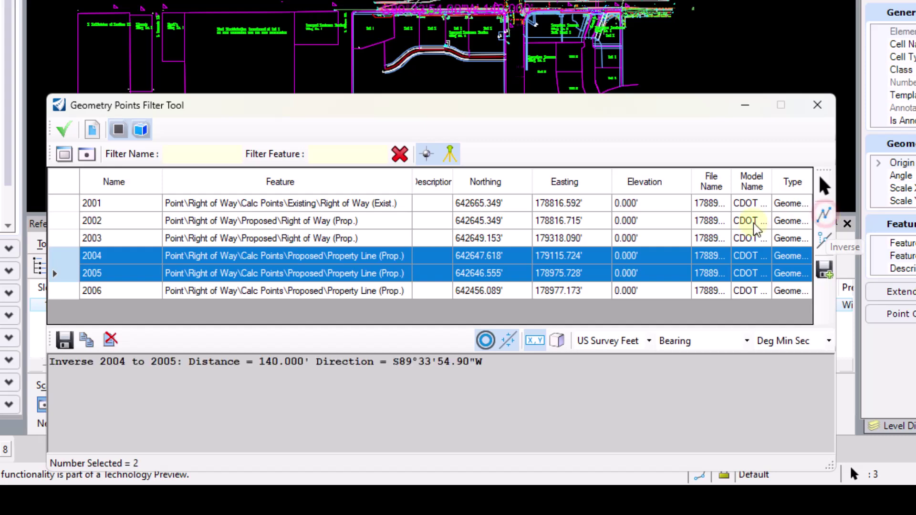
scroll(455, 20, "up", 4)
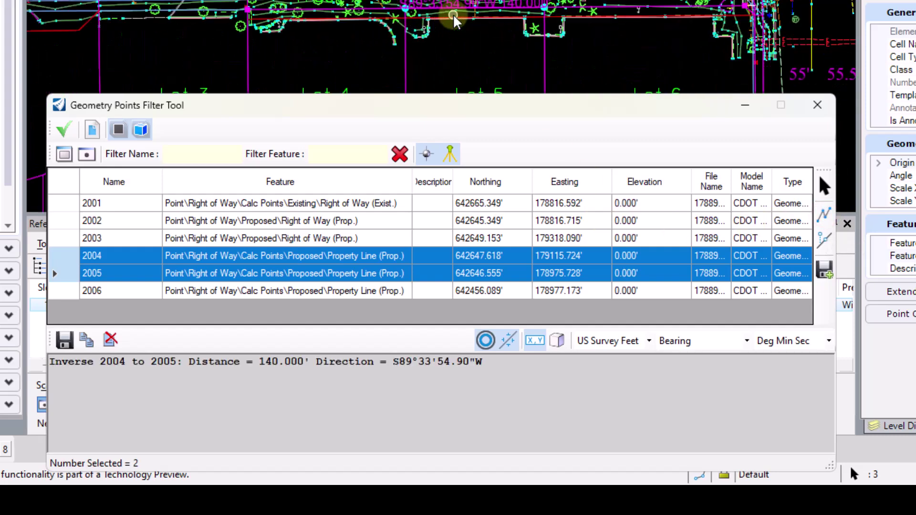
scroll(590, 4, "up", 2)
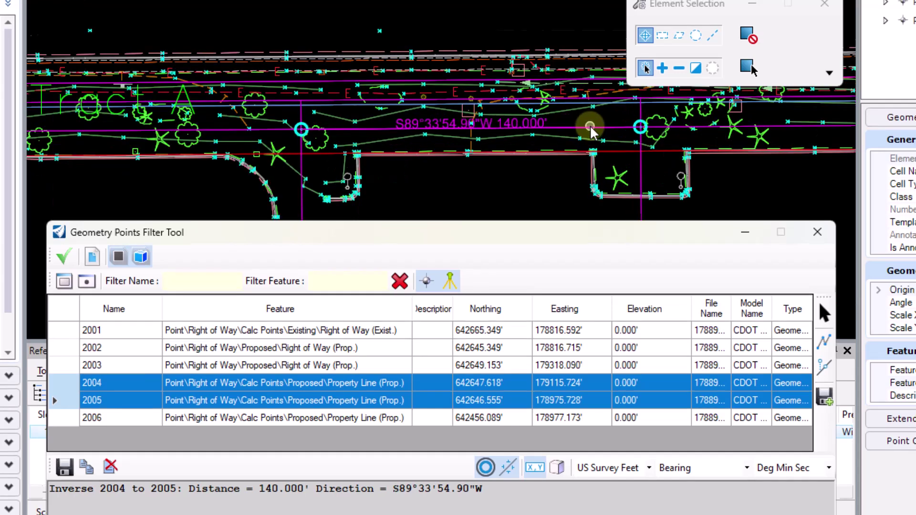
scroll(590, 131, "up", 1)
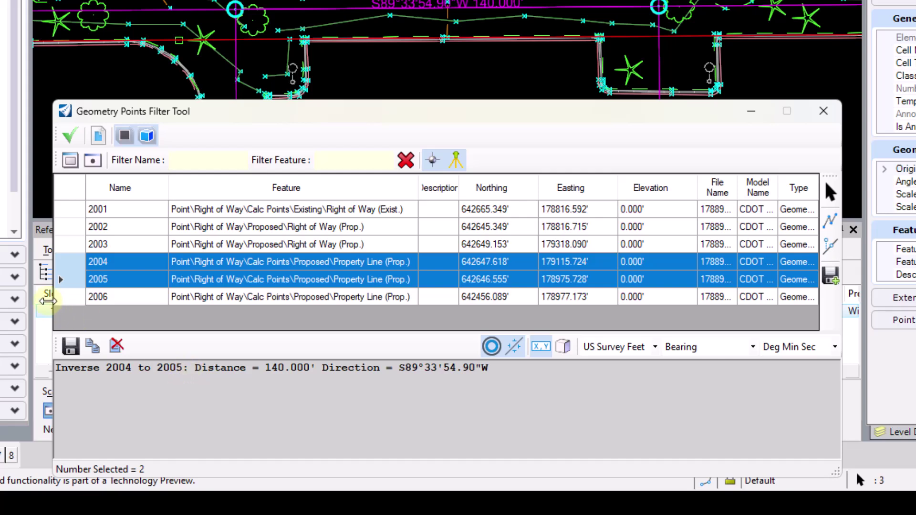
Reselect 2005 then 2004 and compute the reverse inverse: N89°33'54.90"E
left_click(78, 283)
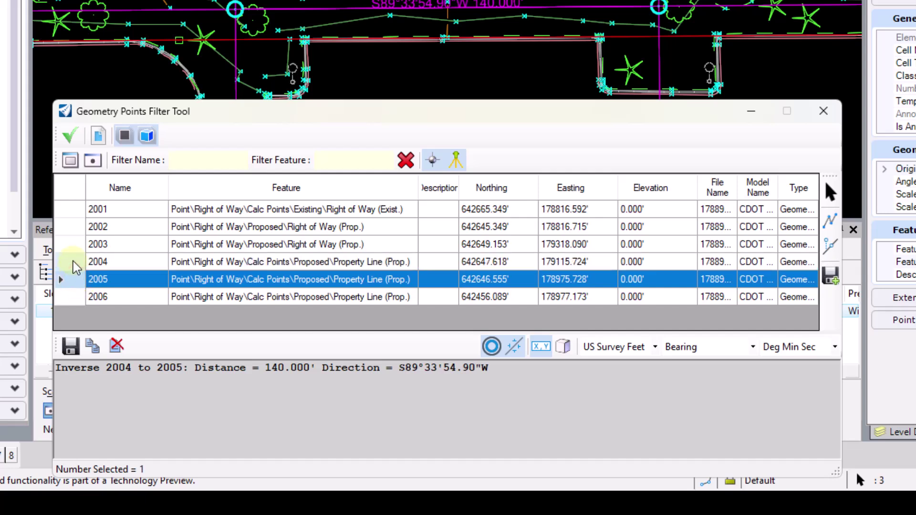
left_click(73, 264, "ctrl")
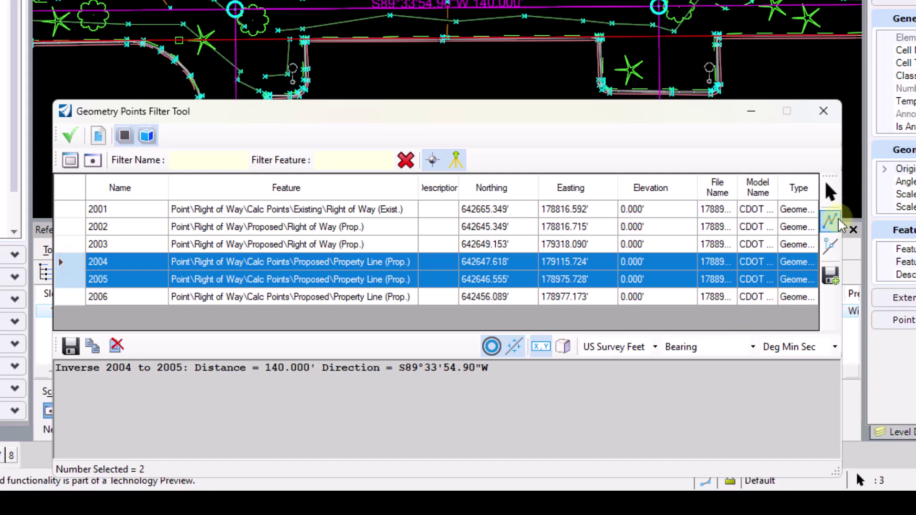
left_click(830, 244)
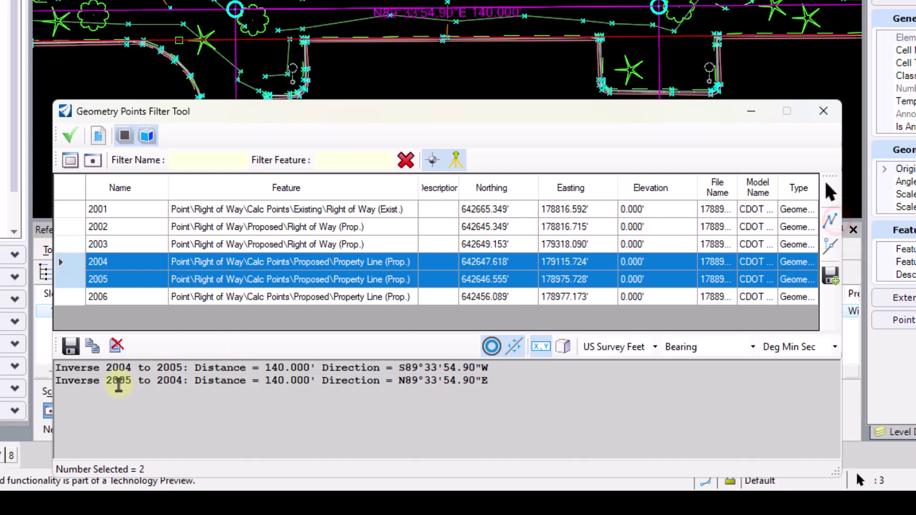
left_click(119, 384)
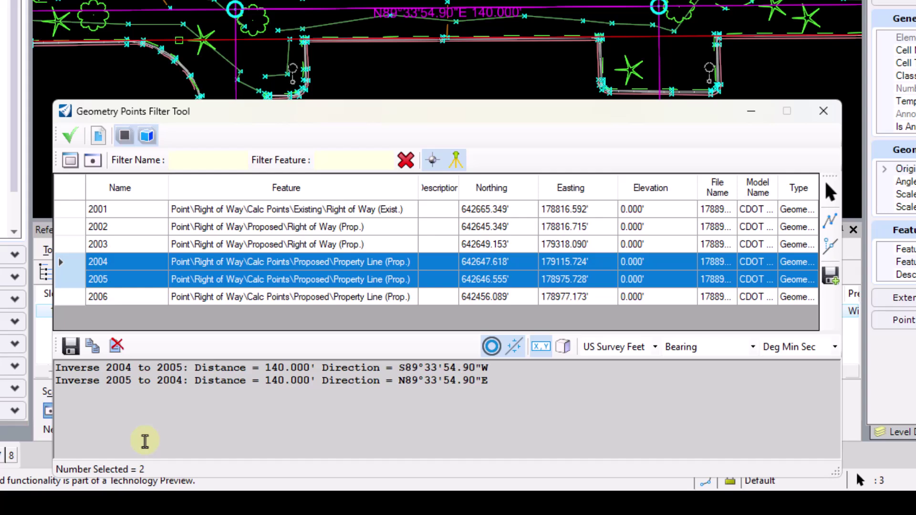
Select point 2006, indicate the Access Rd. alignment and start the station-offset calculation
left_click(828, 248)
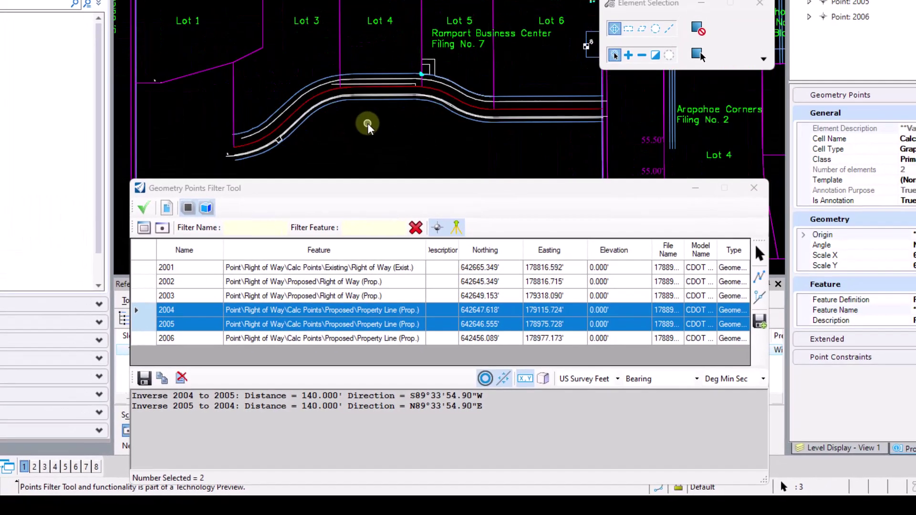
left_click(149, 339)
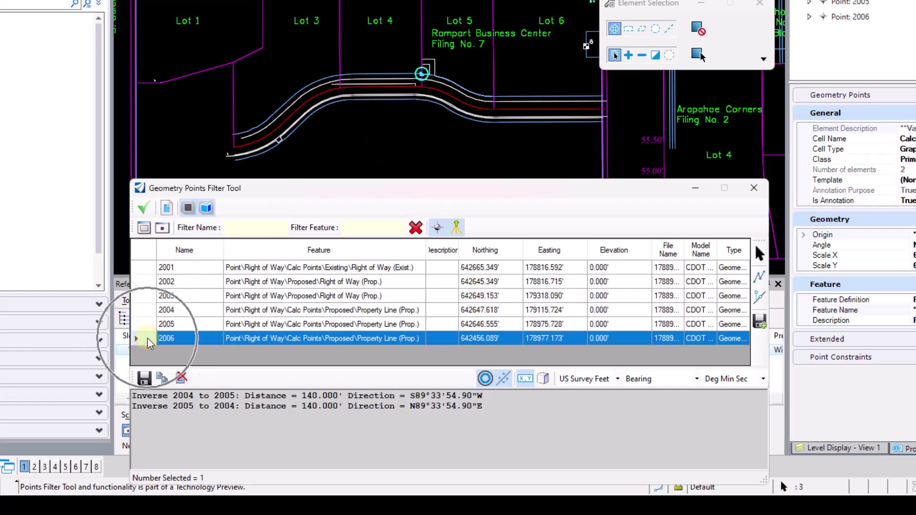
left_click(444, 95)
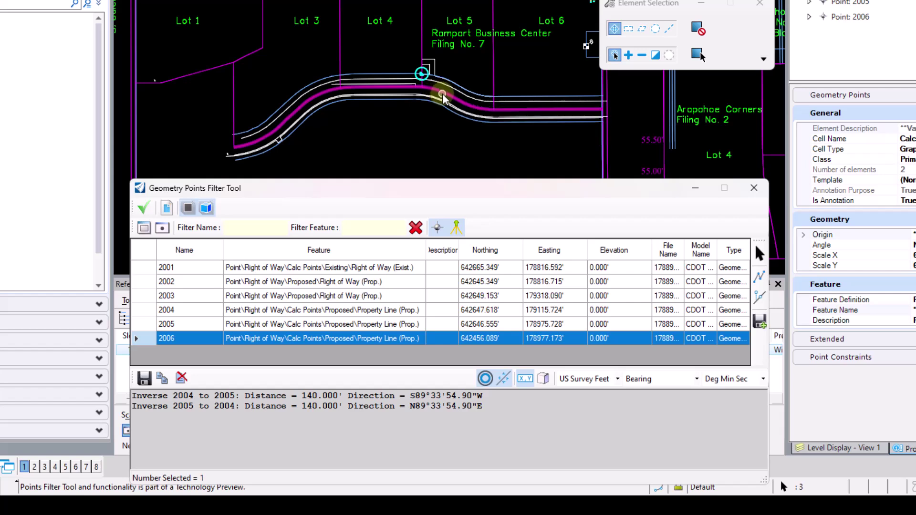
left_click(443, 97)
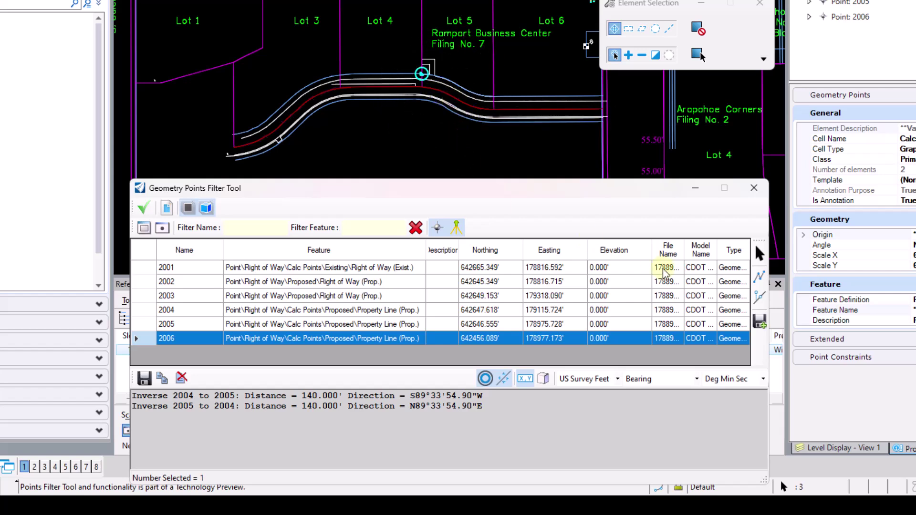
left_click(760, 298)
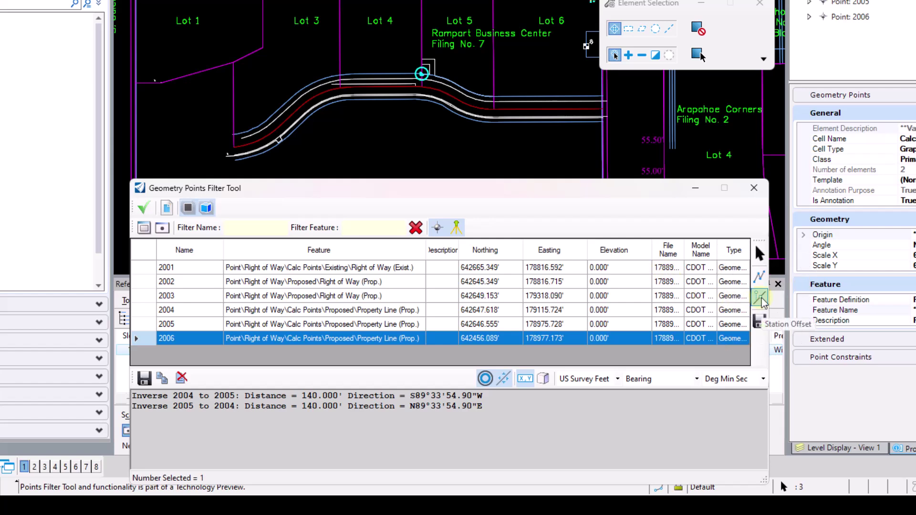
Rerun Station Offset for 2006 on ALG_Sec- Access Rd., giving station 3+99.24, offset -25.000'
left_click(144, 339)
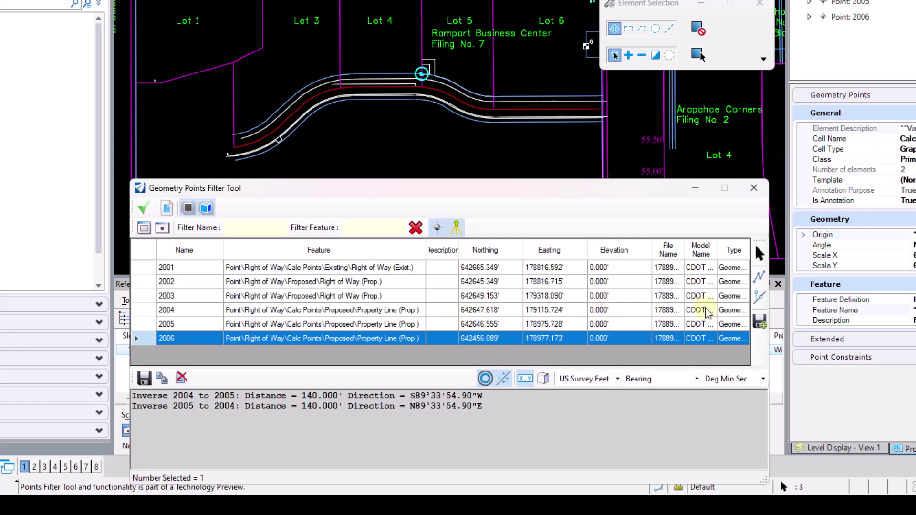
left_click(349, 341)
left_click(755, 301)
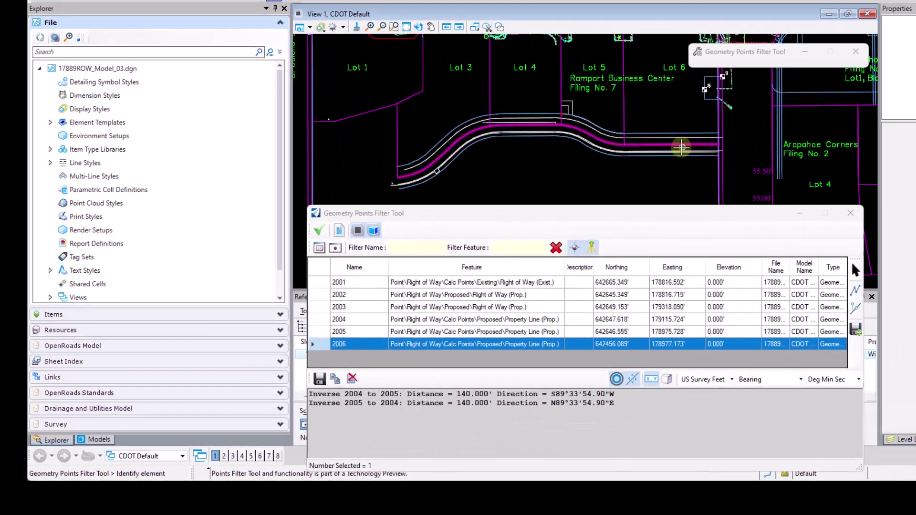
left_click(680, 145)
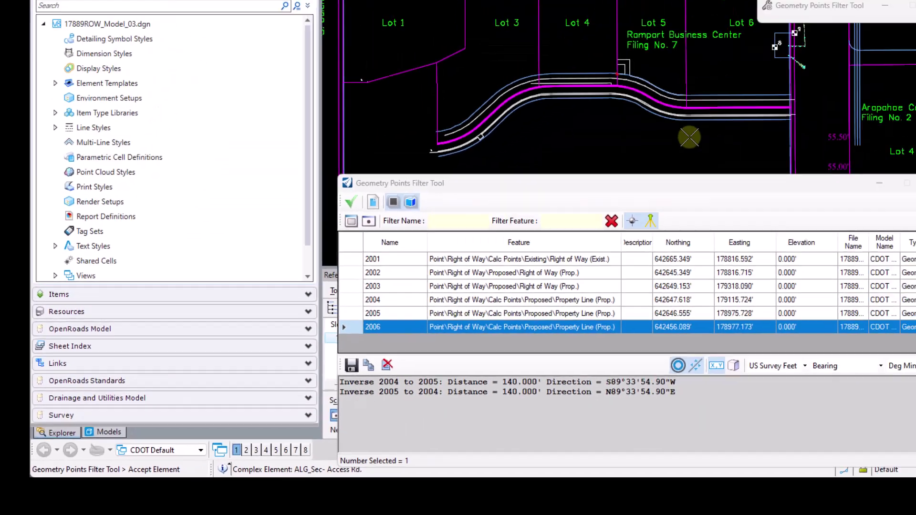
left_click(601, 186)
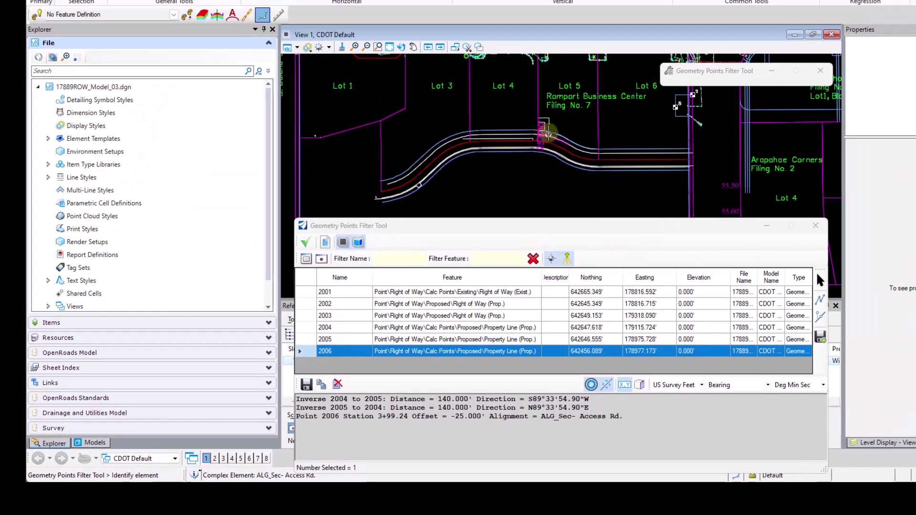
scroll(548, 134, "up", 5)
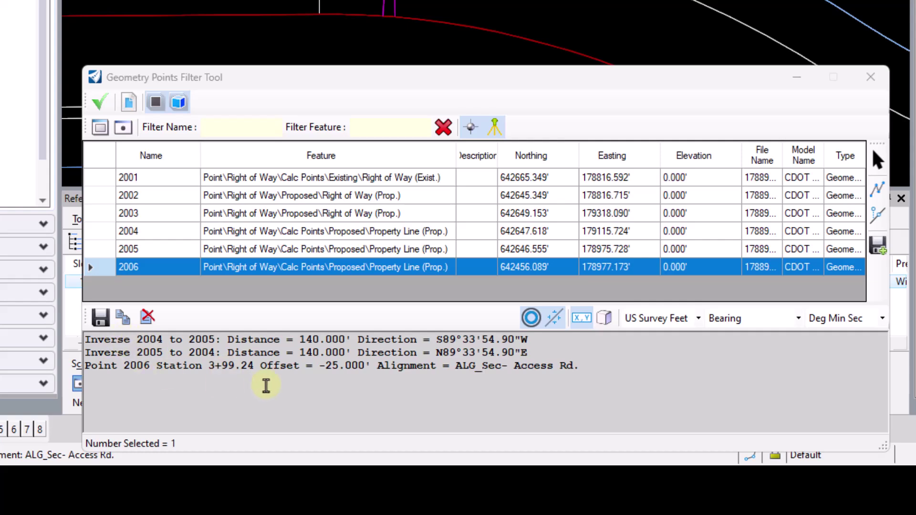
Select all six geometry points in the filter tool grid
left_click(878, 246)
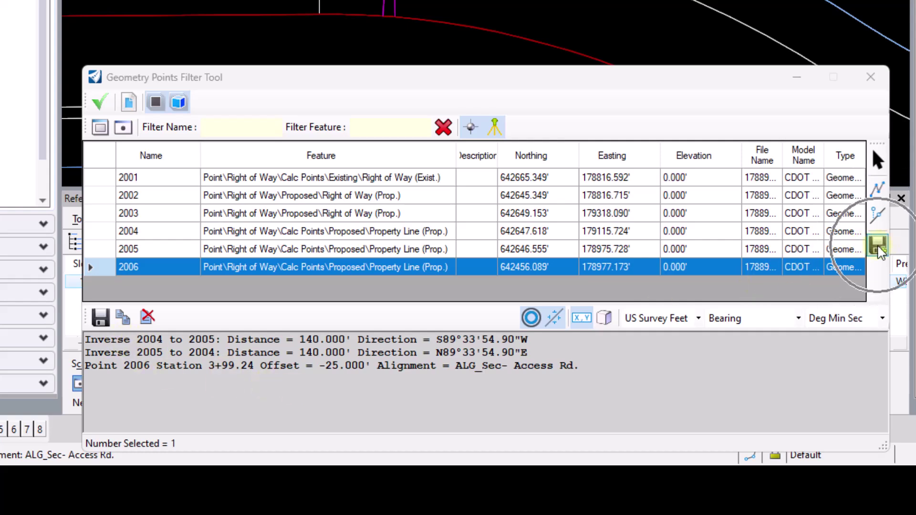
left_click(726, 84)
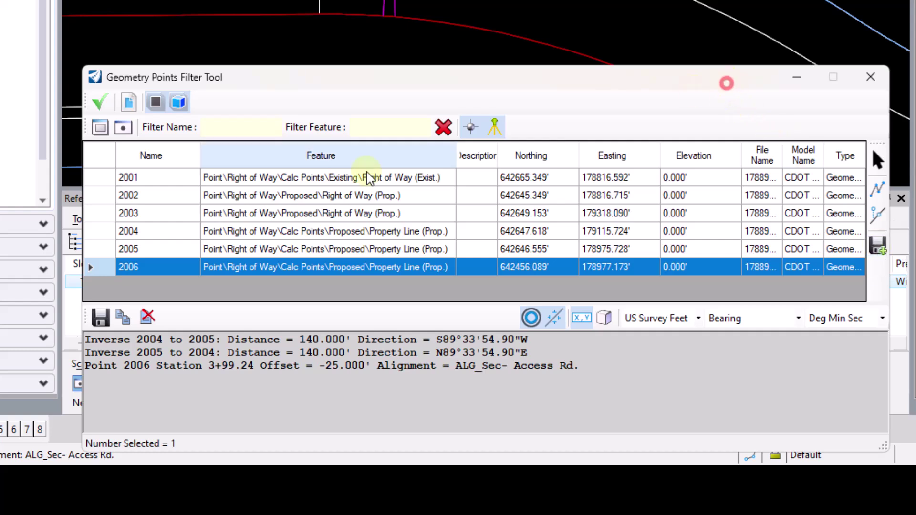
left_click(102, 157)
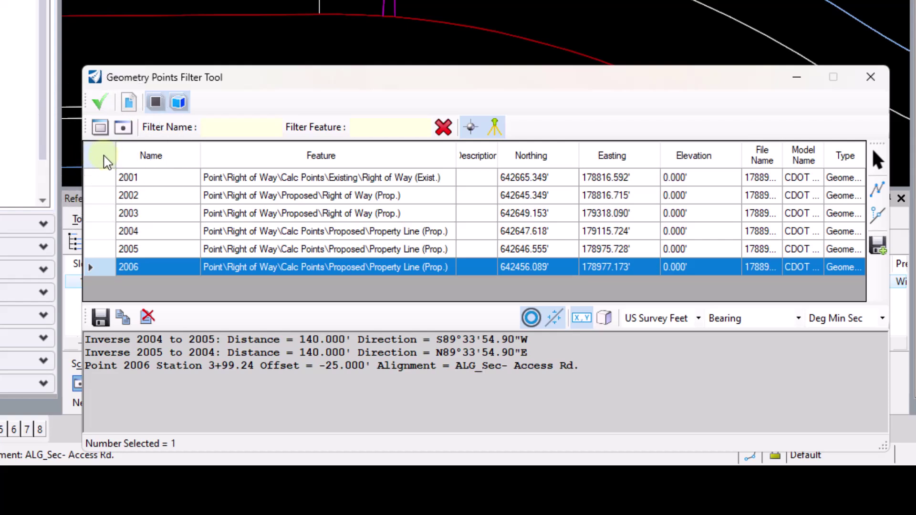
left_click(106, 158)
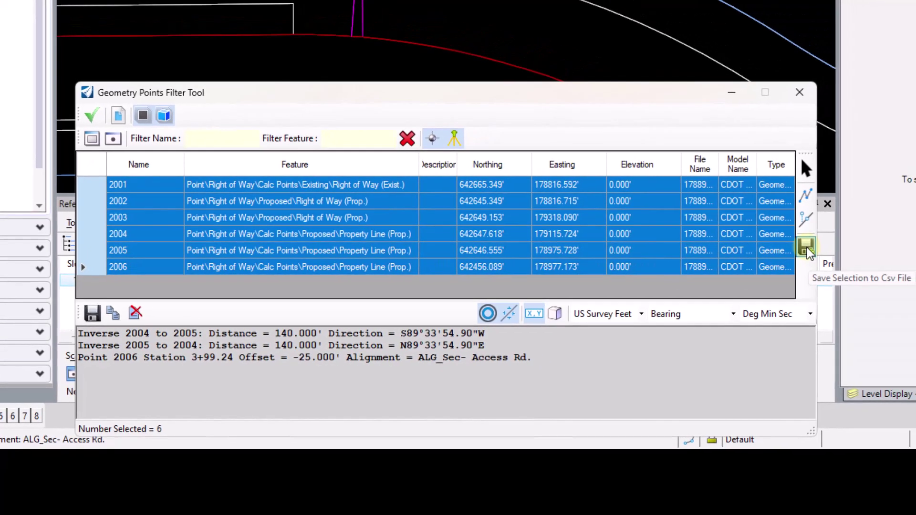
Bring up the CSV export save dialog, then cancel it and reposition the tool window
left_click(806, 248)
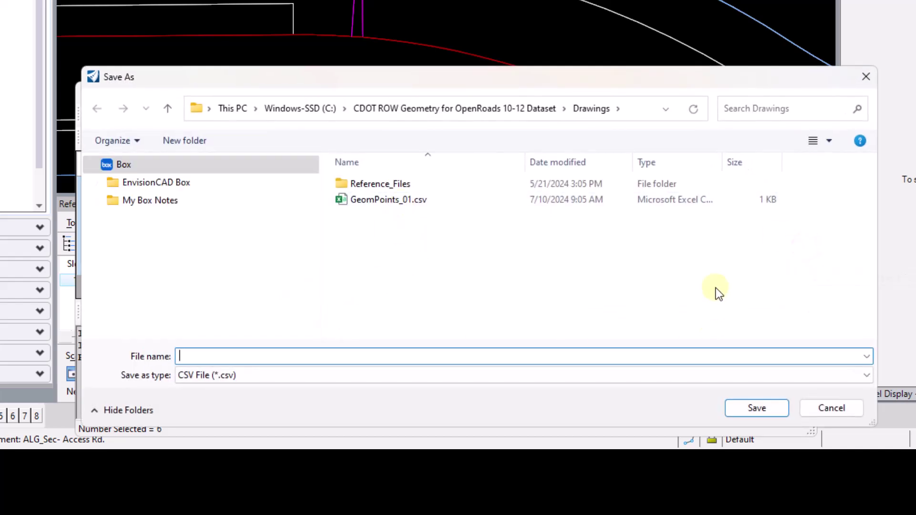
left_click(865, 78)
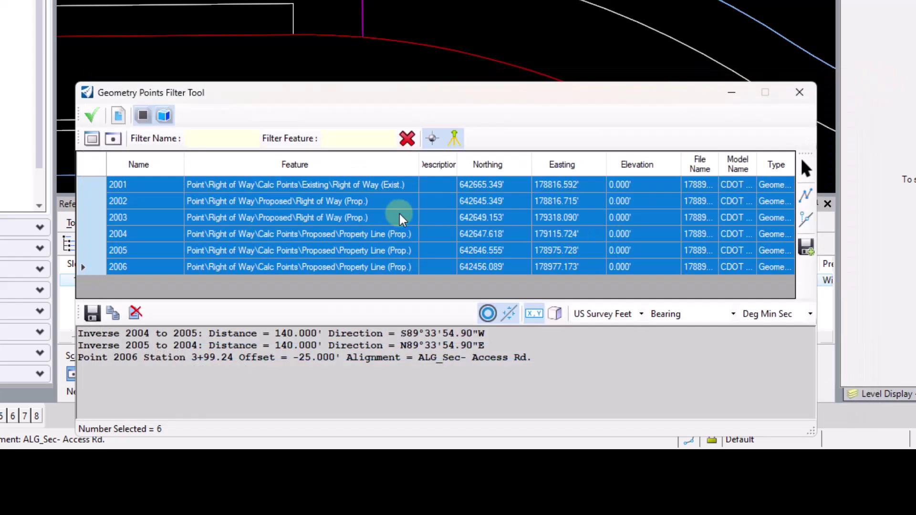
left_click_drag(350, 97, 338, 46)
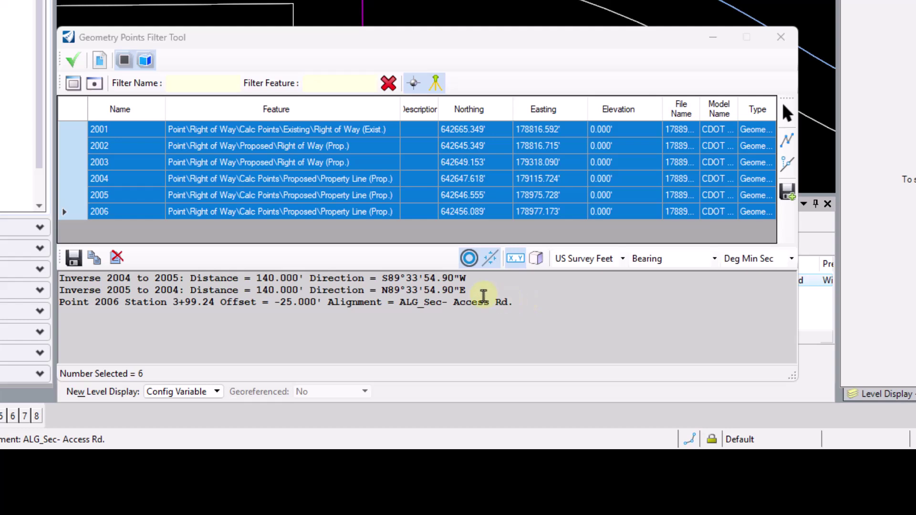
Open the Save As dialog to export the output report as a .txt file
left_click(74, 258)
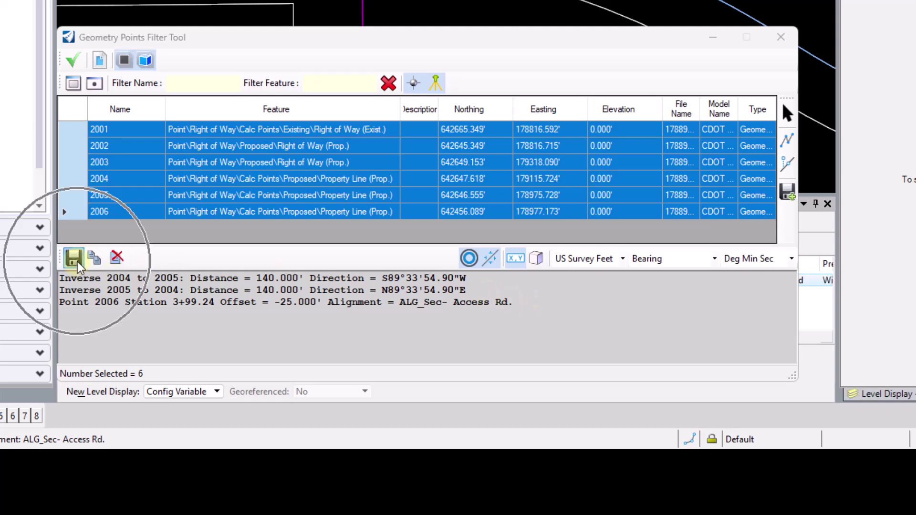
left_click(75, 260)
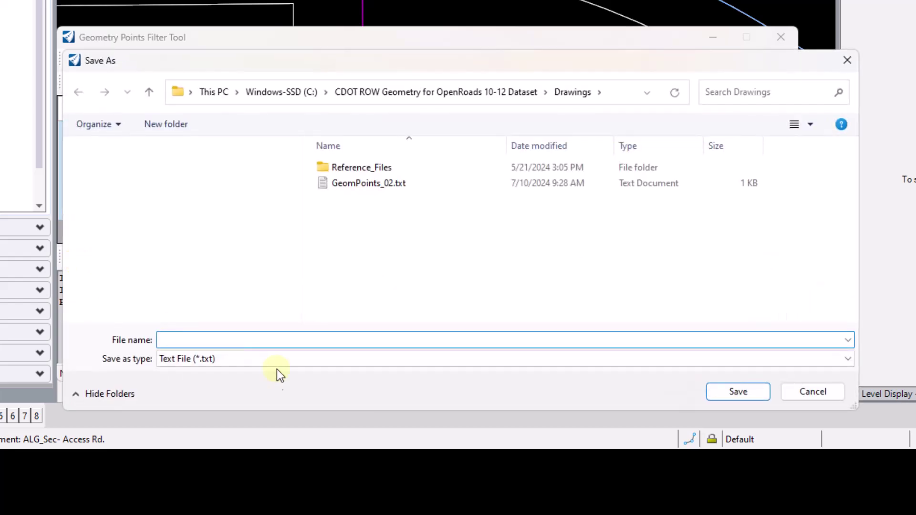
Cancel the text Save As dialog and clear the inverse and station-offset results
left_click(847, 61)
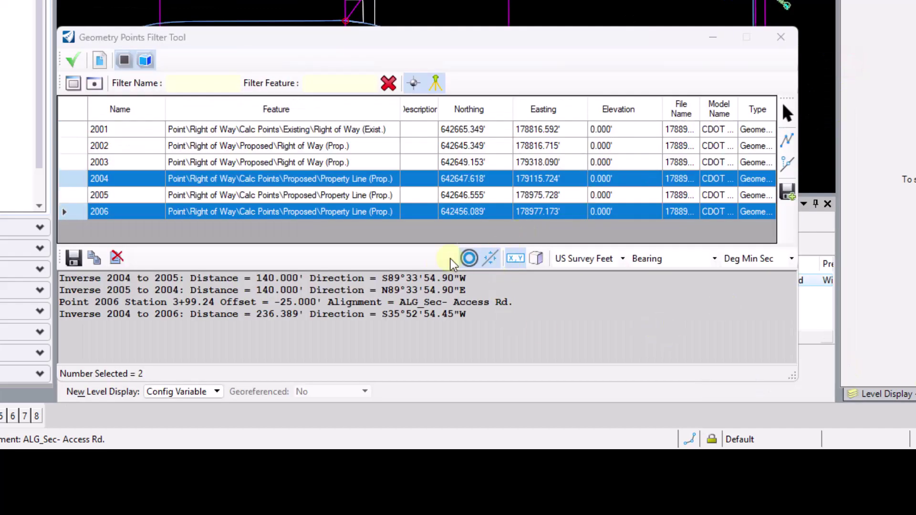
left_click(117, 258)
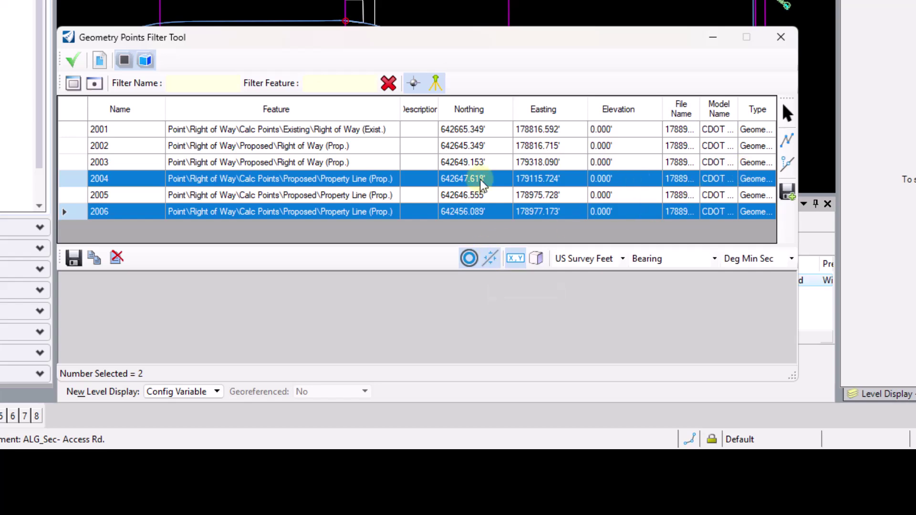
Compute the inverse from 2004 to 2006: 236.389' at S35°52'54.45"W
left_click(111, 182)
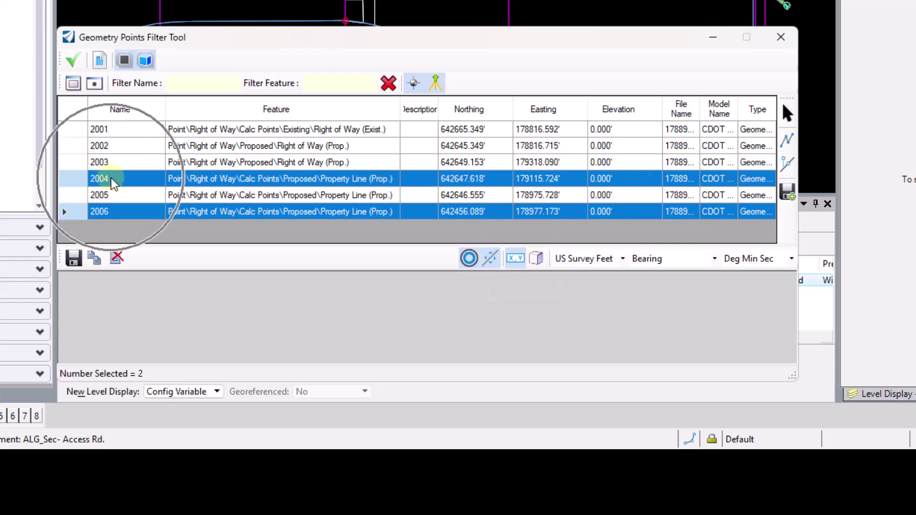
left_click(112, 211)
left_click(787, 140)
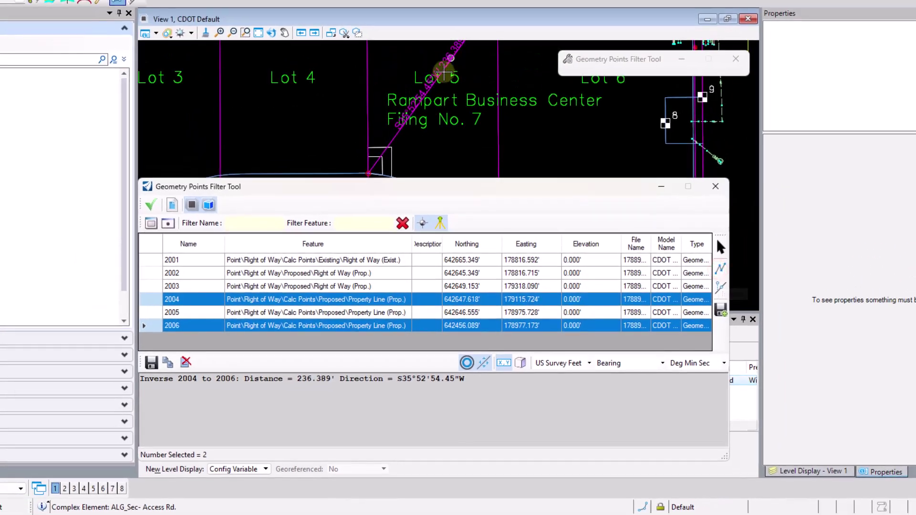
middle_click_drag(443, 72, 442, 120)
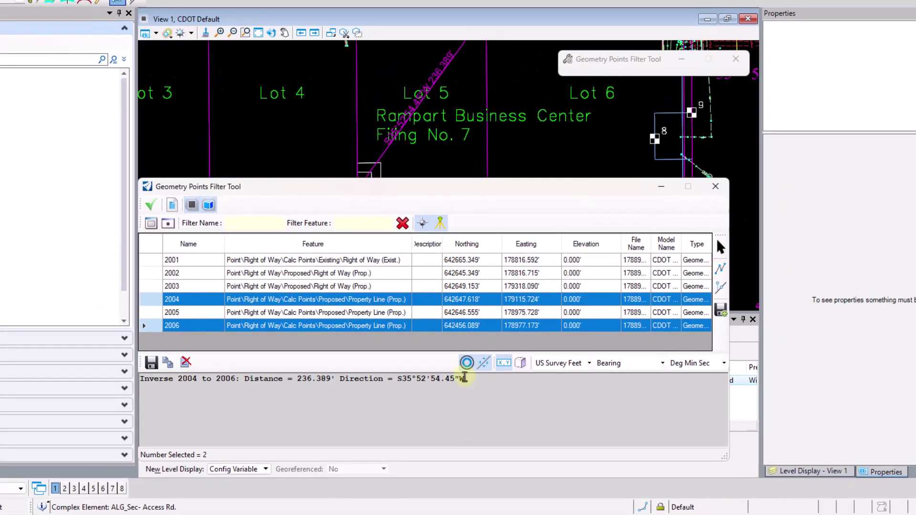
Toggle Show Decoration off and on, and switch columns to X,Y,Z and back to Northing/Easting
left_click(484, 363)
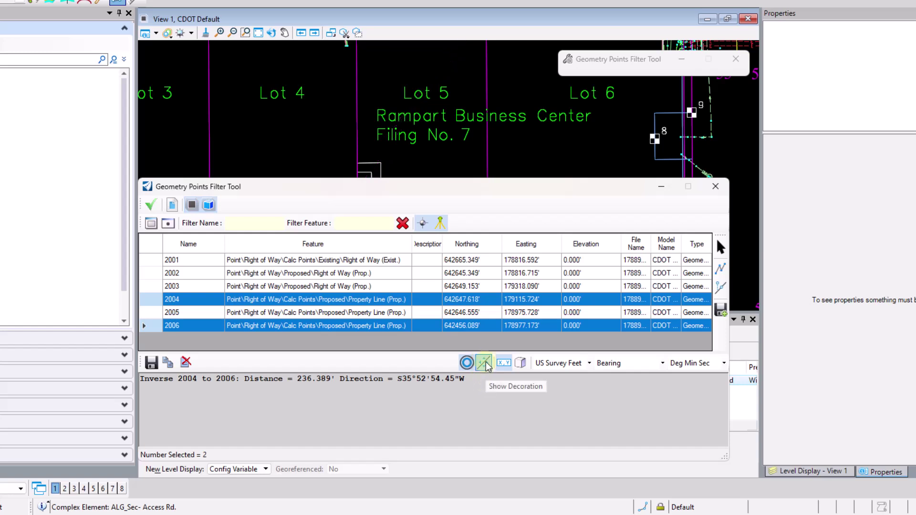
left_click(483, 363)
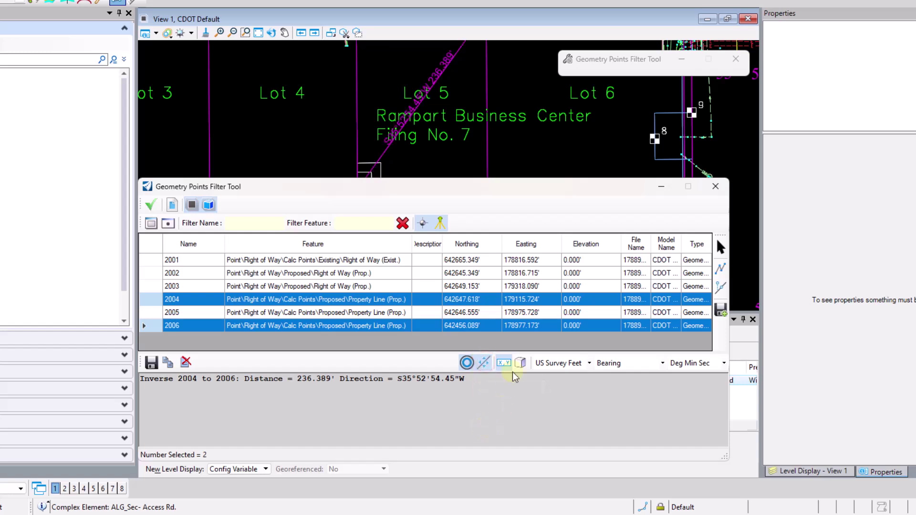
left_click(877, 474)
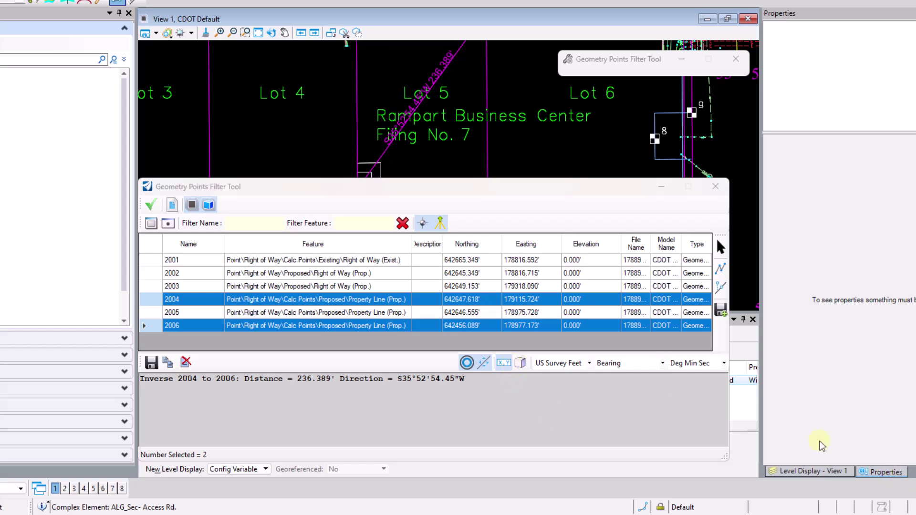
left_click(504, 363)
left_click(505, 364)
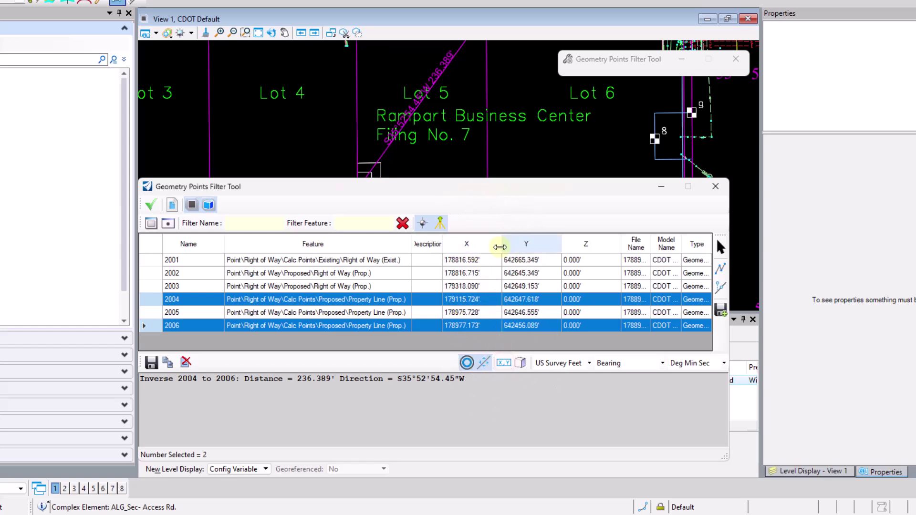
left_click(503, 363)
left_click(520, 363)
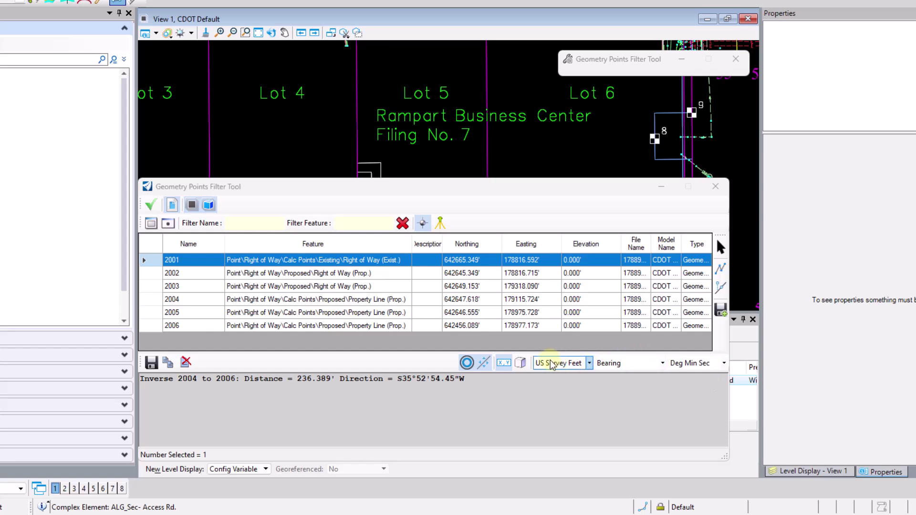
Switch units to Meter and compute the 2001-to-2003 inverse: 152.937m at S88°09'01.28"E
left_click(589, 363)
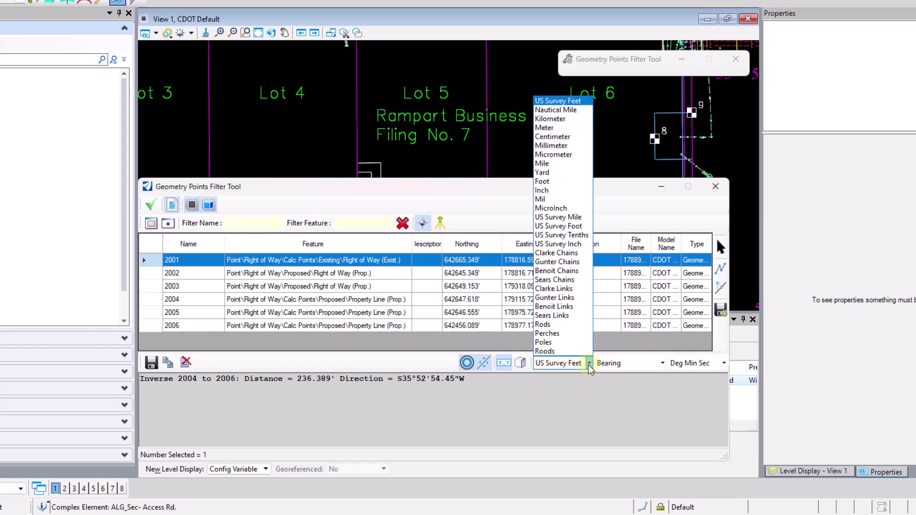
left_click(552, 128)
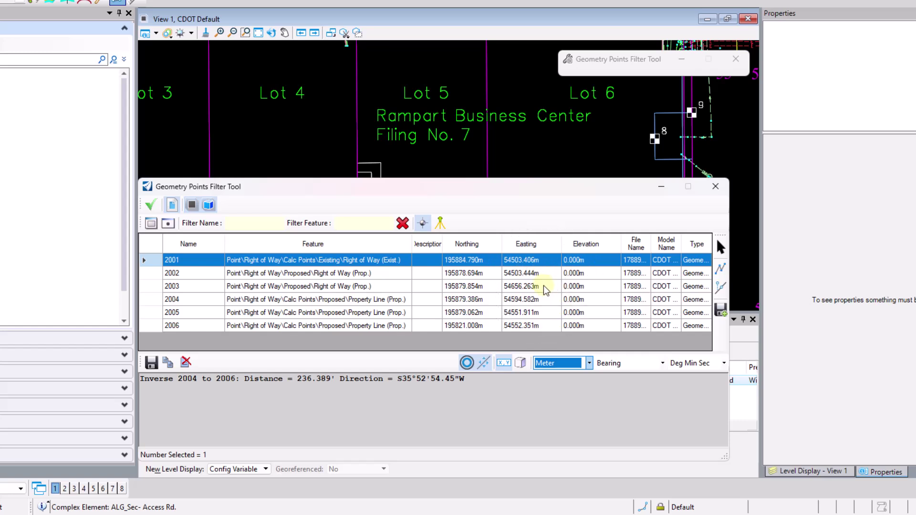
left_click(171, 286, "ctrl")
left_click(720, 268)
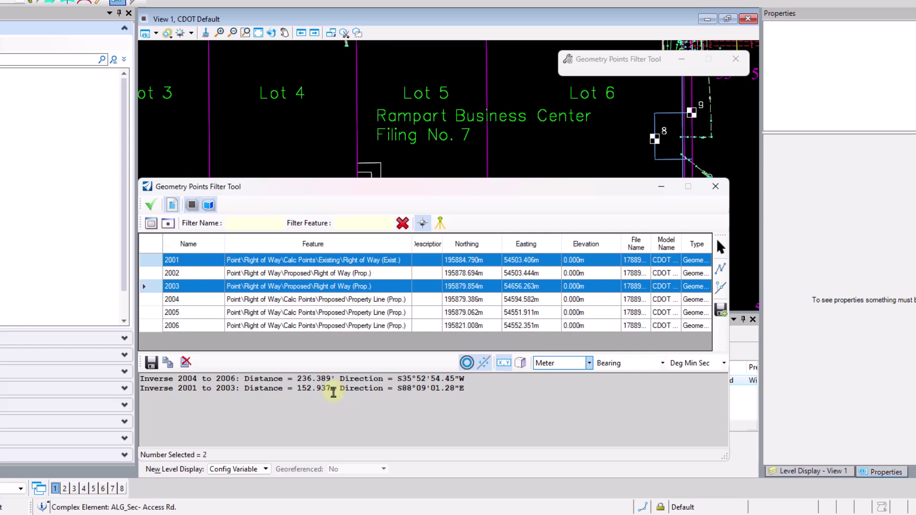
left_click(662, 363)
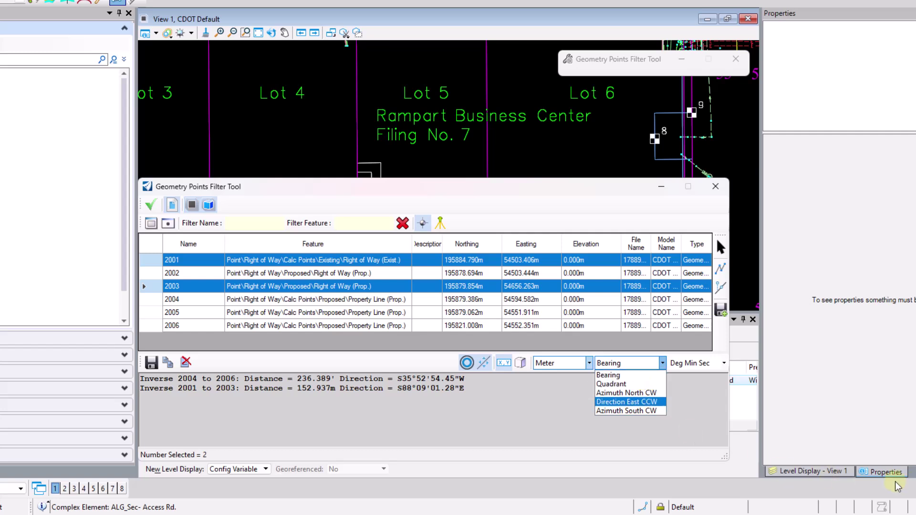
left_click(629, 375)
left_click(662, 363)
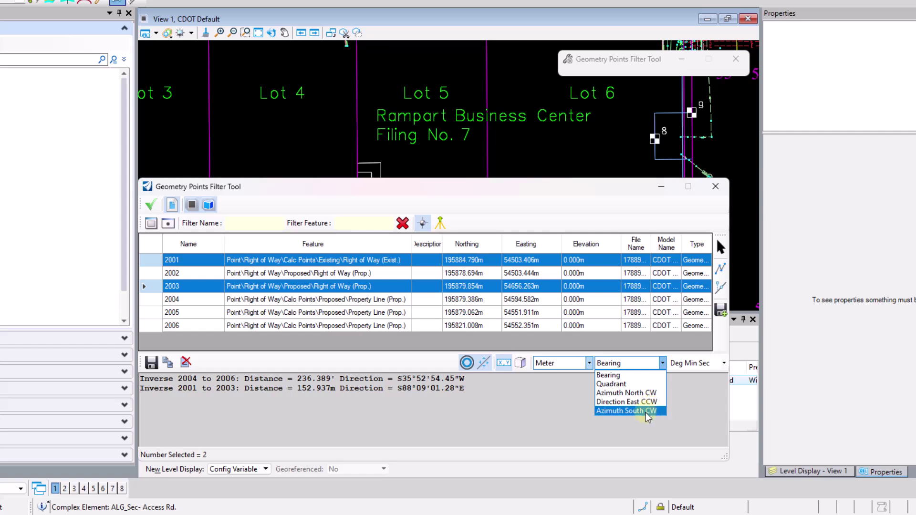
left_click(723, 363)
left_click(723, 363)
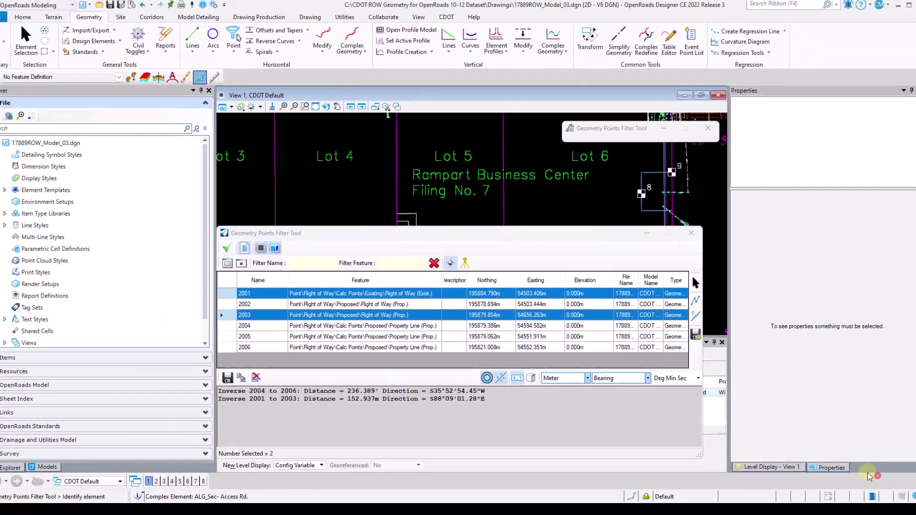
left_click(541, 419)
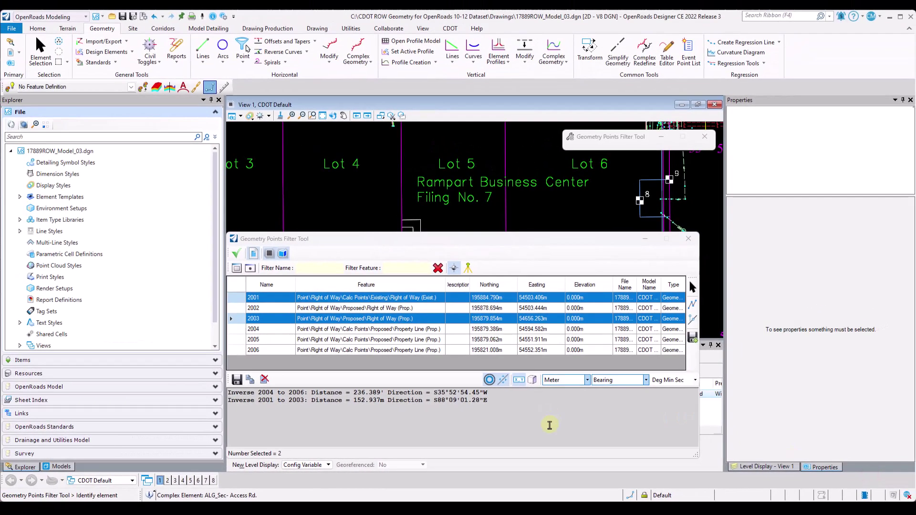